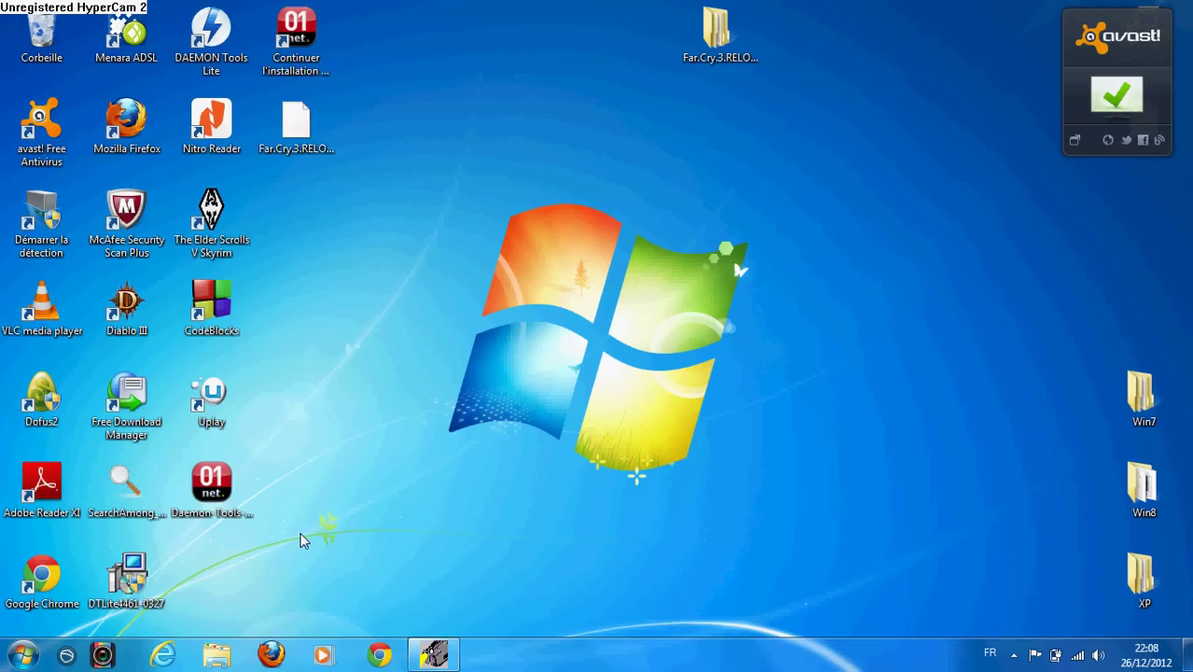
- Switch to Firefox and load the t411.me website
left_click(271, 655)
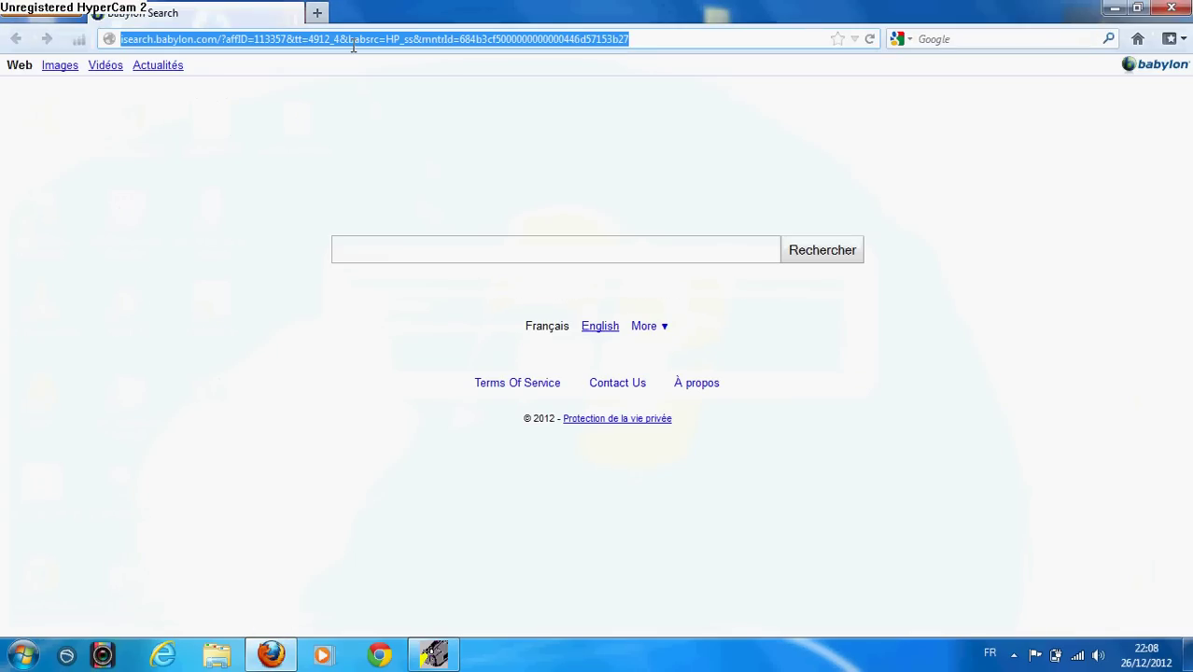
type("t411.me/")
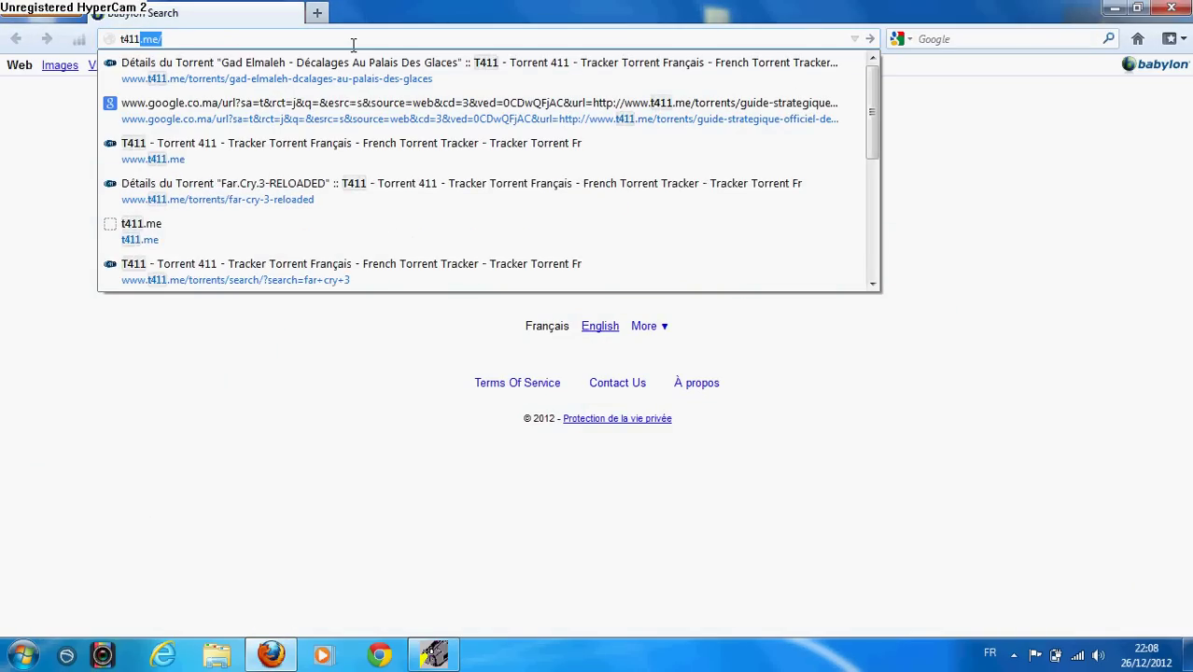
key("Return")
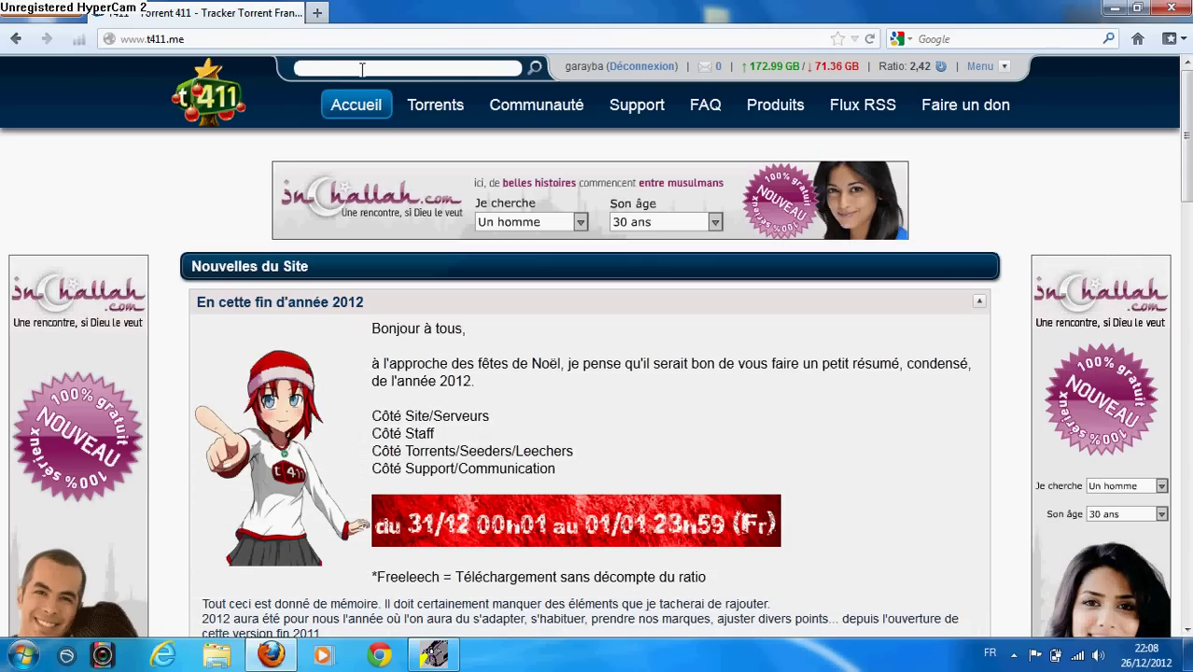
- Search the site's torrents for "cry far 3"
left_click(362, 69)
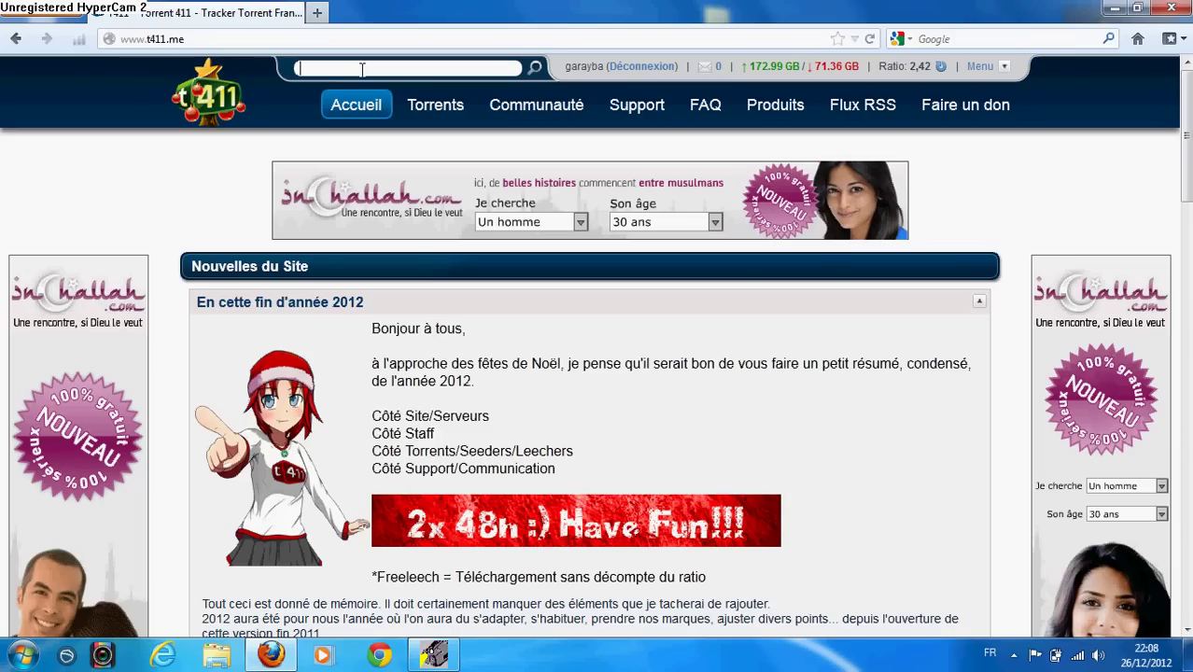
type("cry")
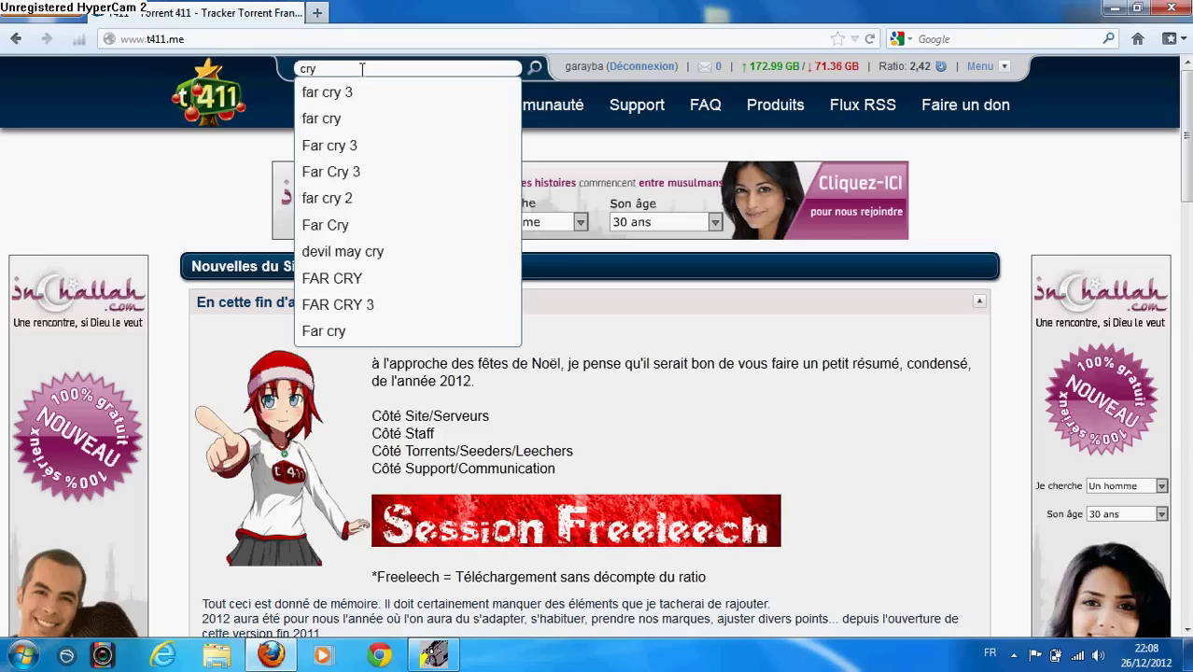
type(" far 3")
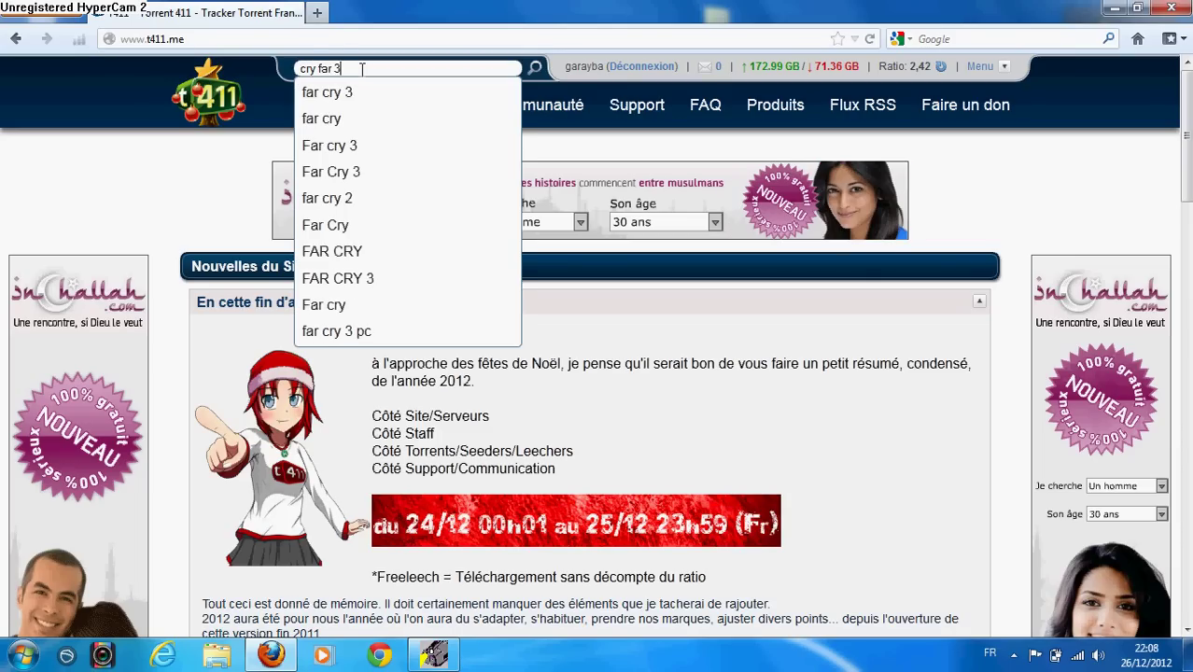
key("Return")
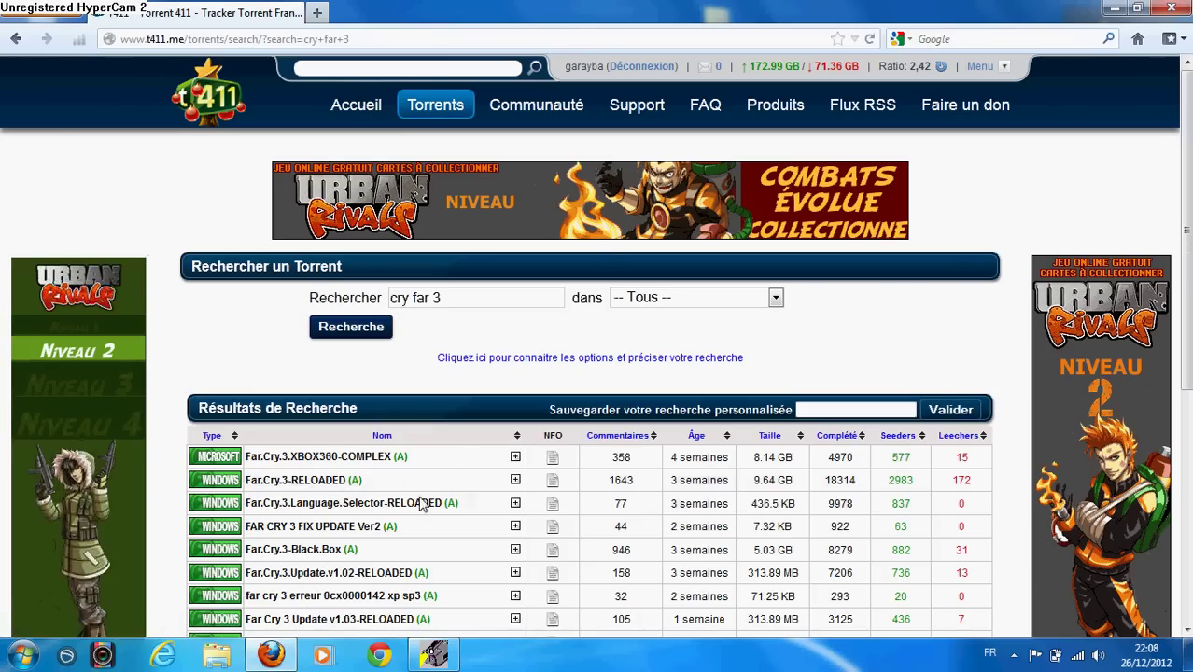
- Save the torrent file from the Far.Cry.3-RELOADED result, close the download list and return to the desktop
left_click(323, 487)
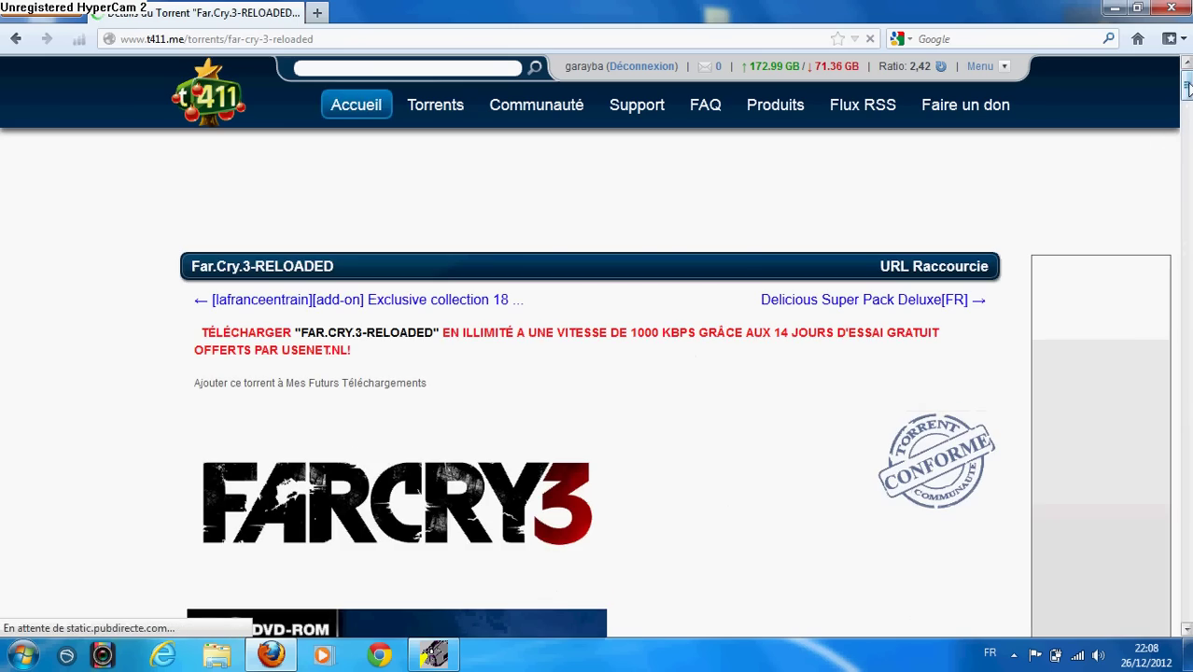
left_click_drag(1185, 82, 1188, 389)
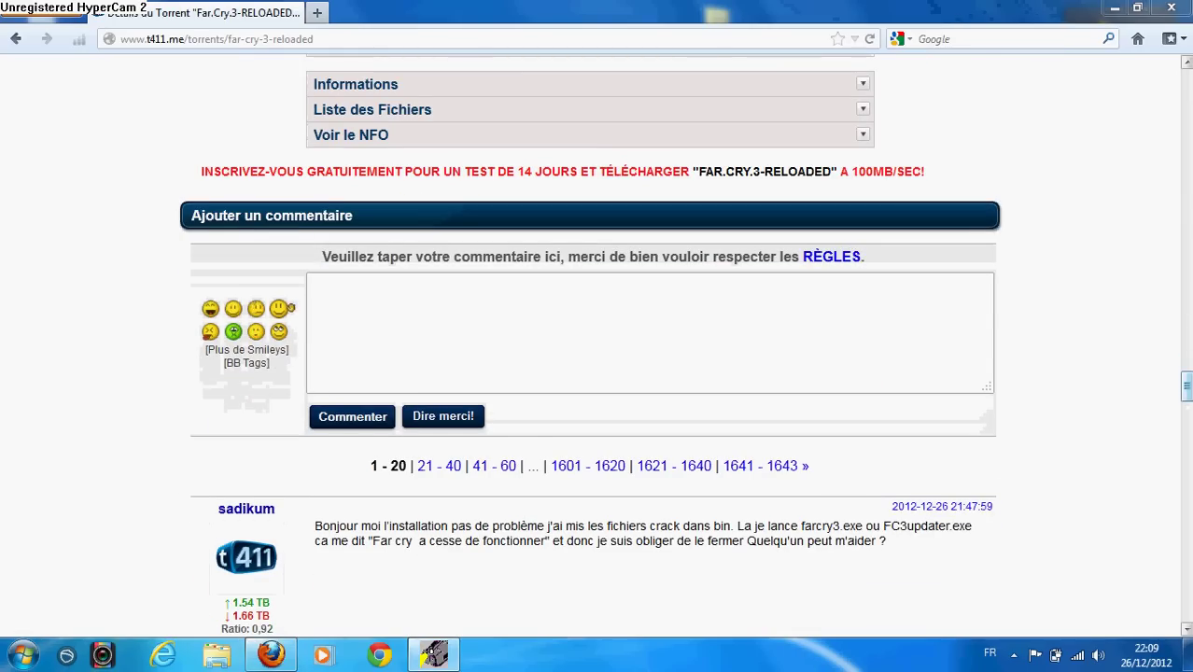
scroll(528, 347, "up", 10)
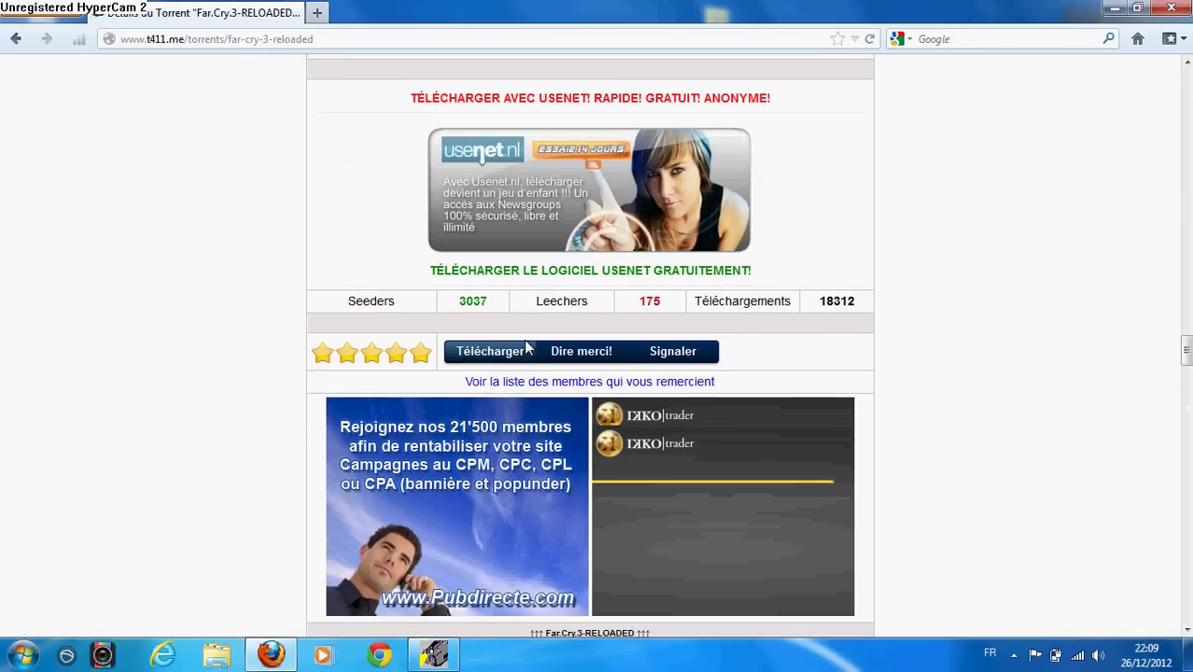
left_click(528, 349)
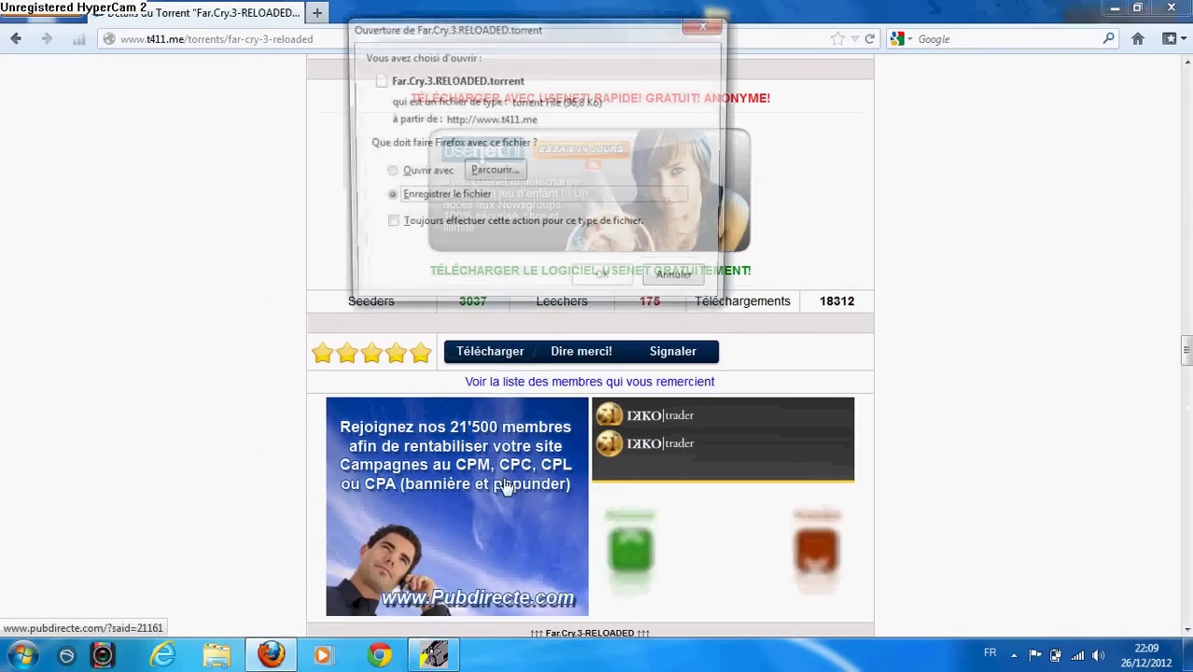
left_click(599, 285)
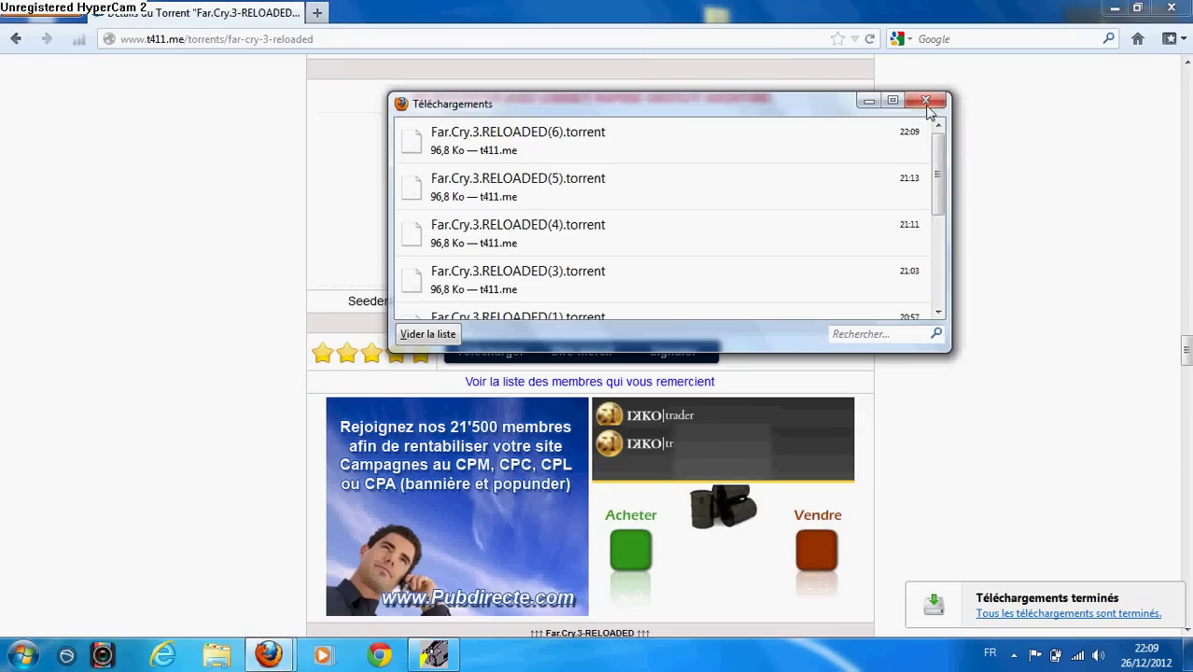
left_click(926, 101)
key("super+d")
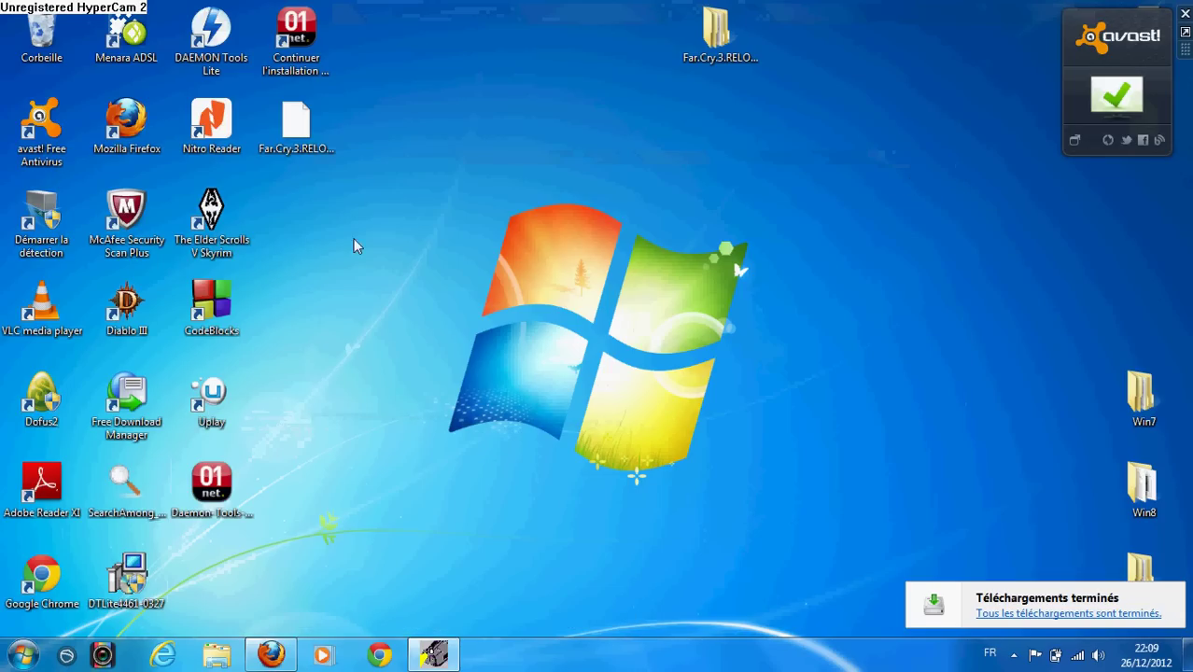
left_click_drag(300, 140, 564, 252)
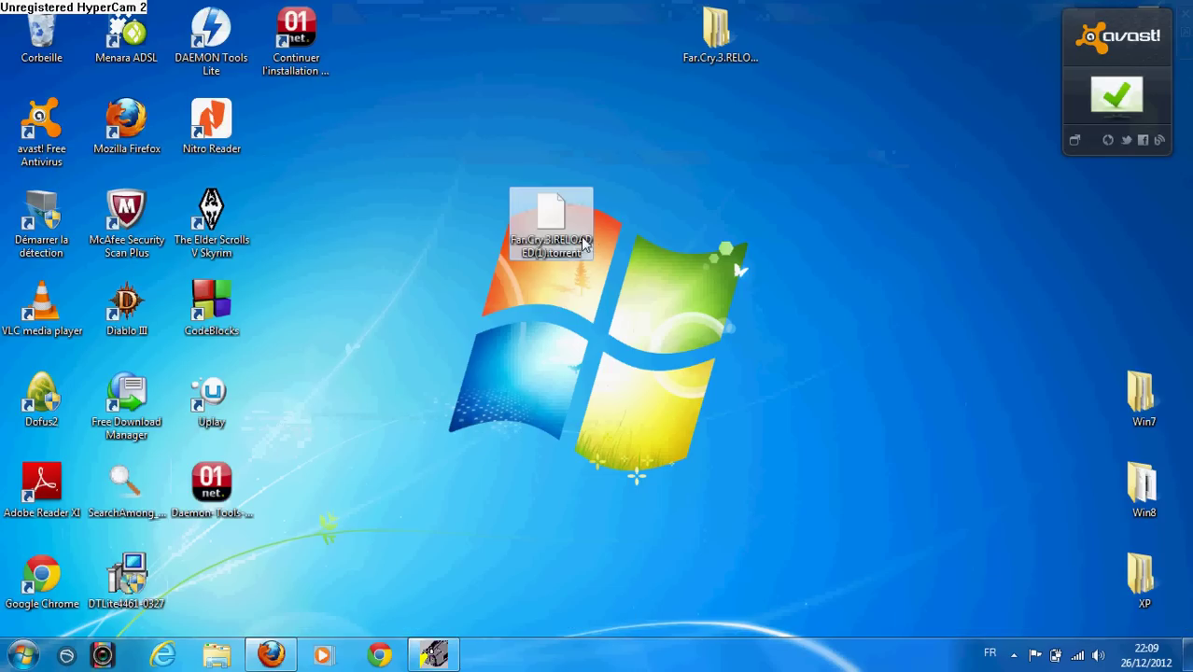
left_click(531, 345)
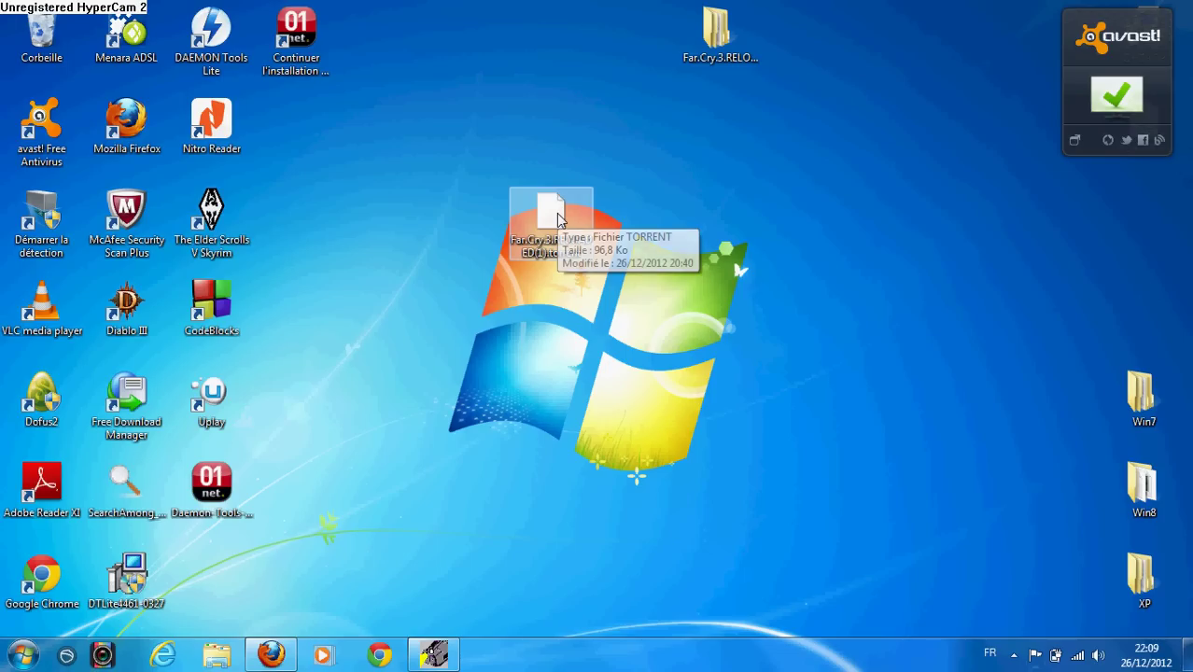
left_click_drag(558, 222, 303, 134)
left_click(480, 149)
- Move the Far.Cry.3.RELOADED folder to the middle of the desktop and examine its contents, leaving its window minimized
left_click_drag(717, 33, 631, 213)
left_click(598, 347)
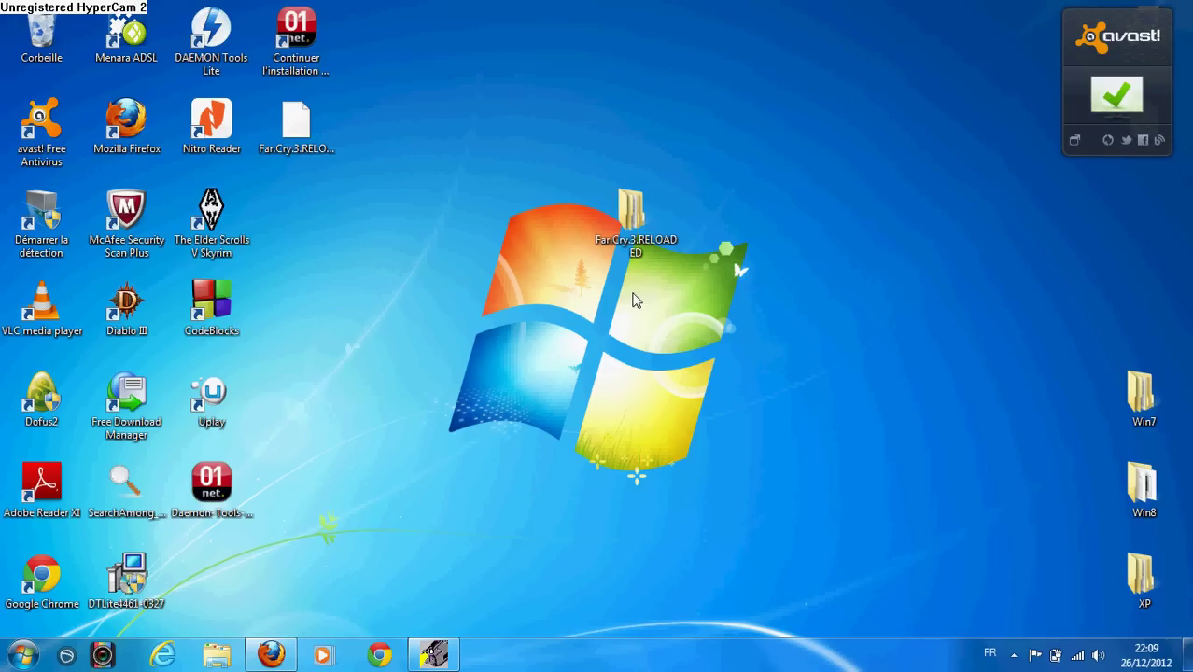
mouse_move(647, 231)
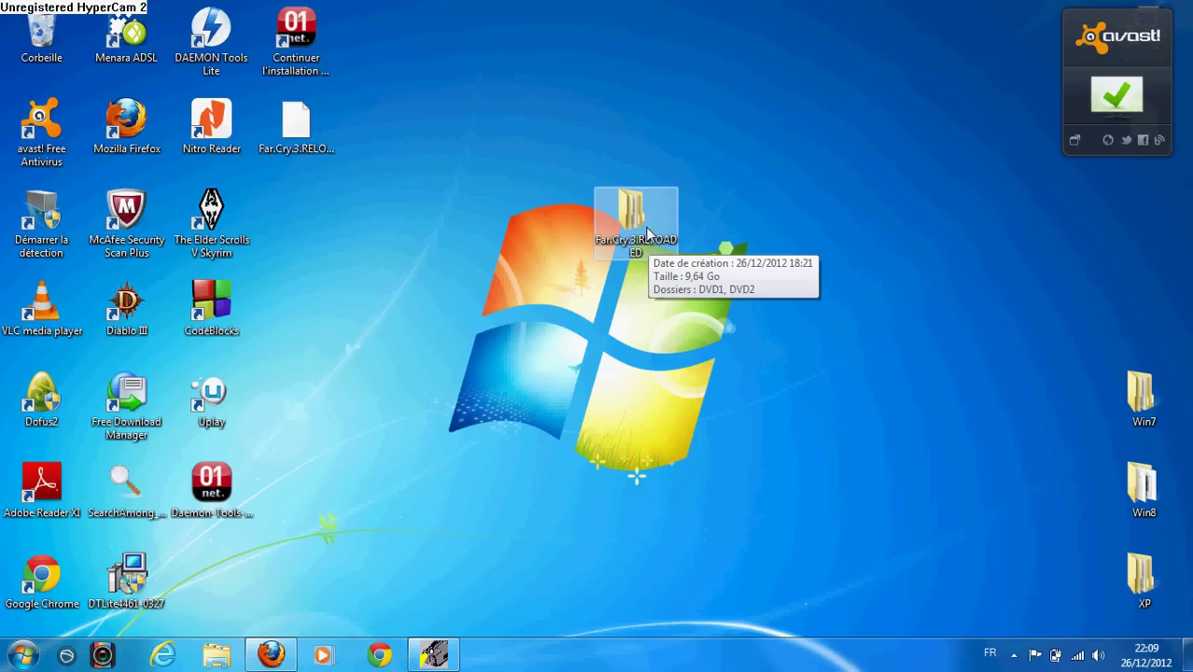
double_click(647, 250)
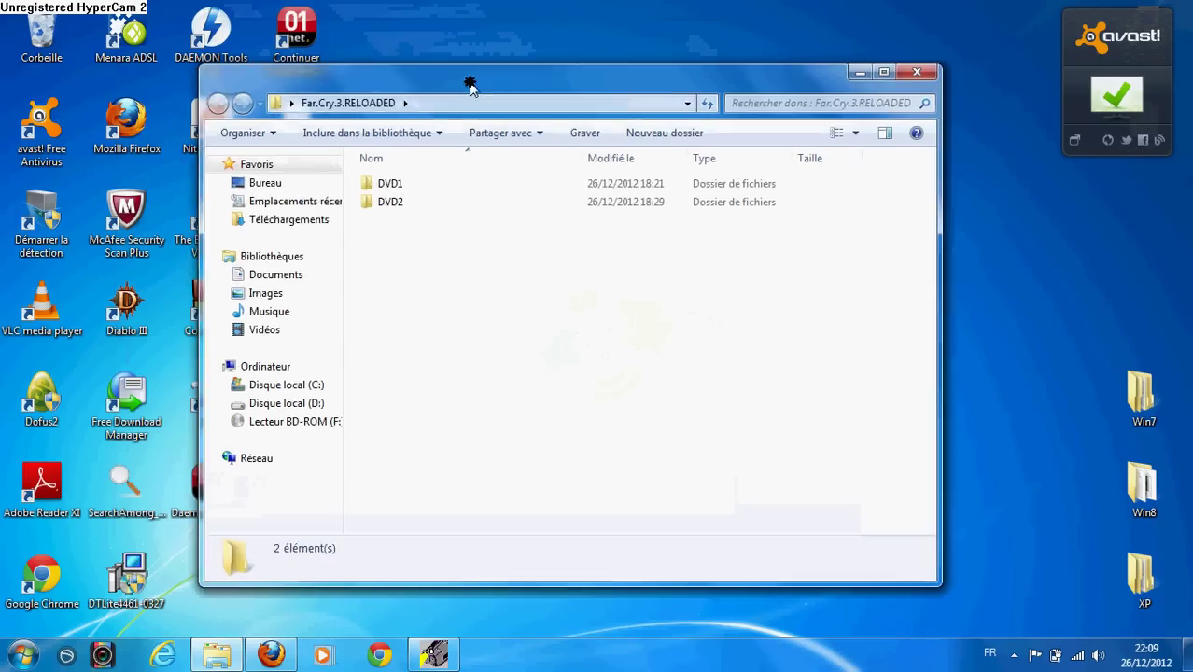
left_click_drag(510, 95, 613, 103)
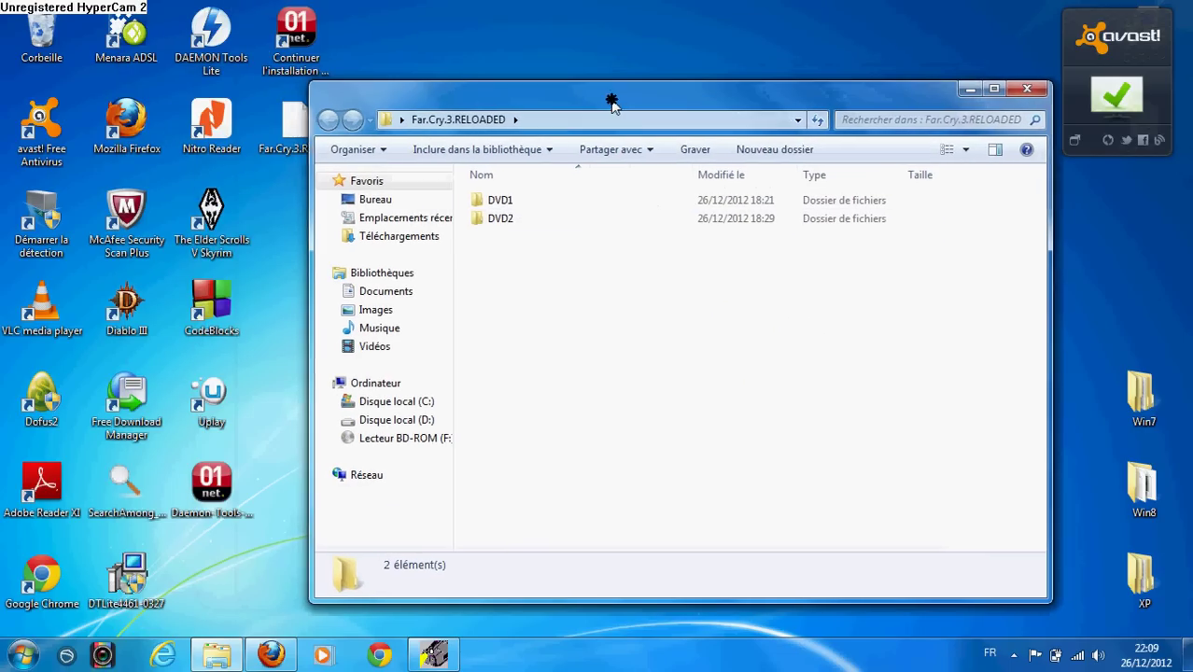
left_click(970, 90)
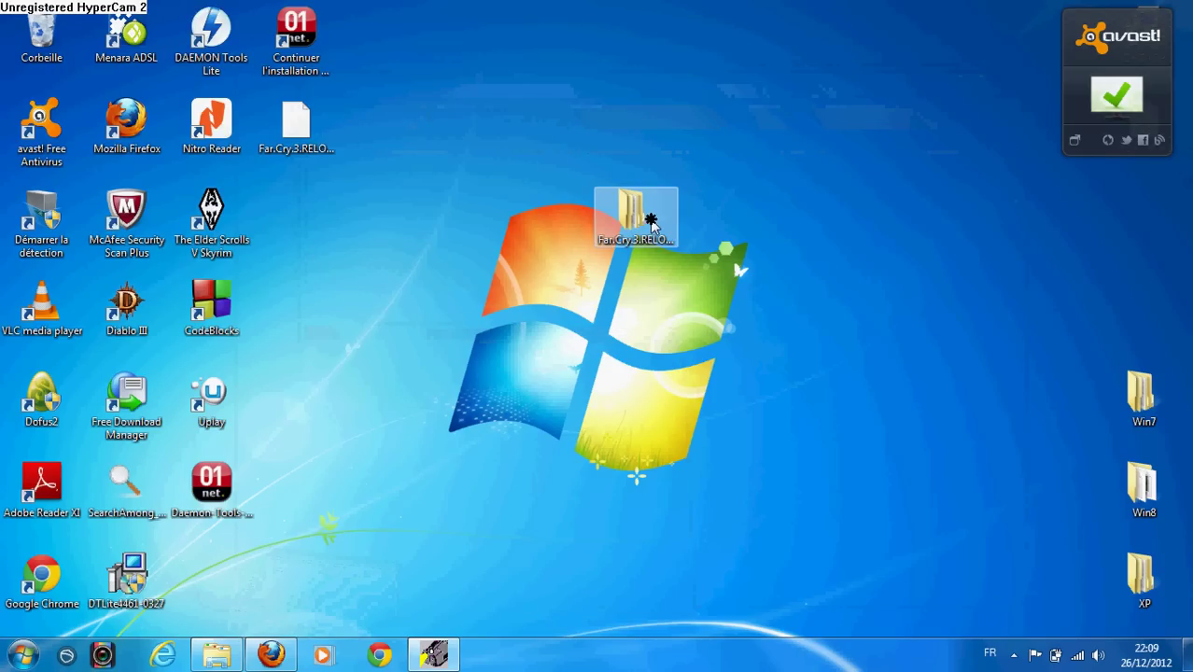
double_click(650, 224)
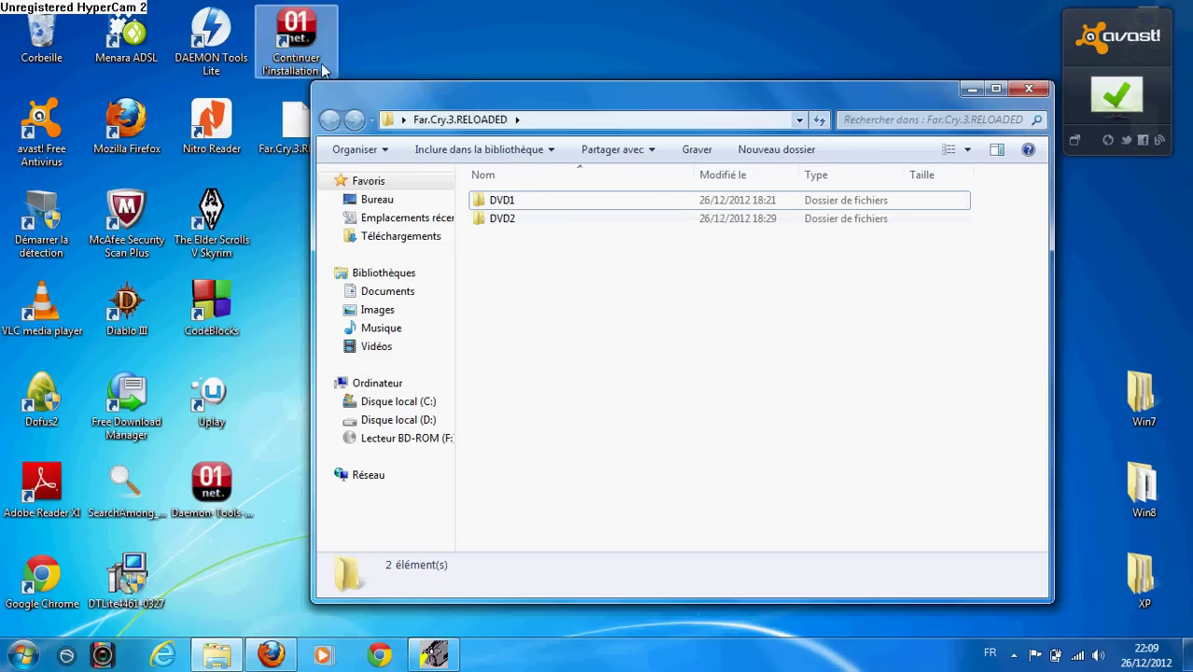
left_click(973, 91)
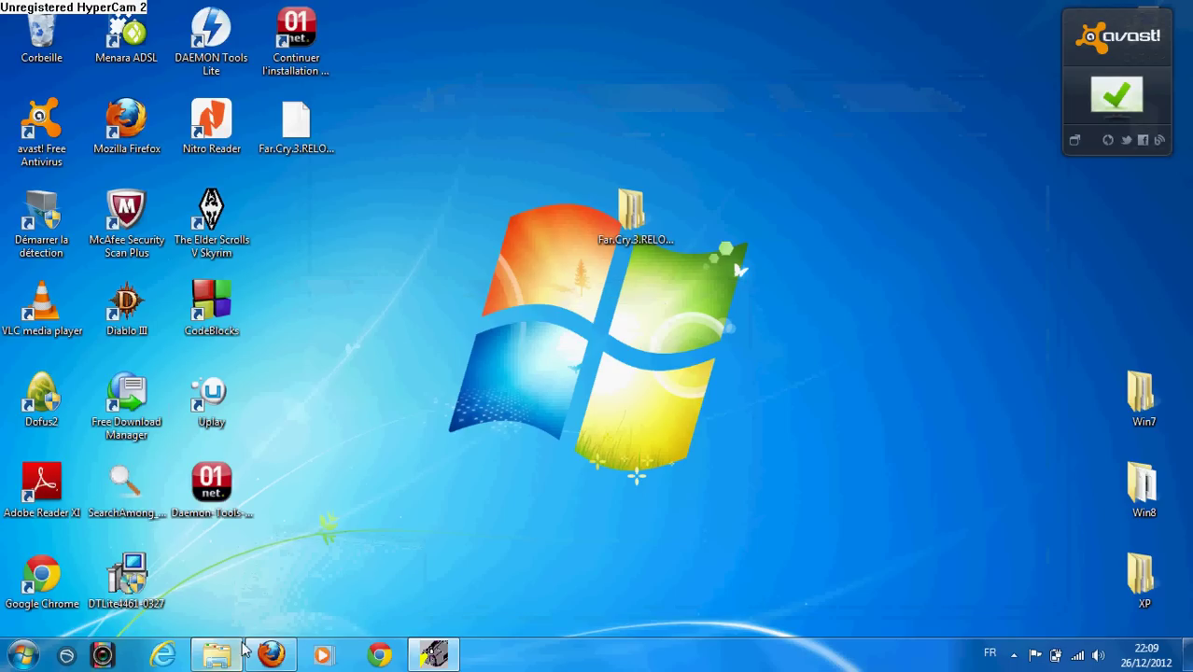
- Switch back to Firefox and search Google for "telecharger deamon tools"
left_click(271, 653)
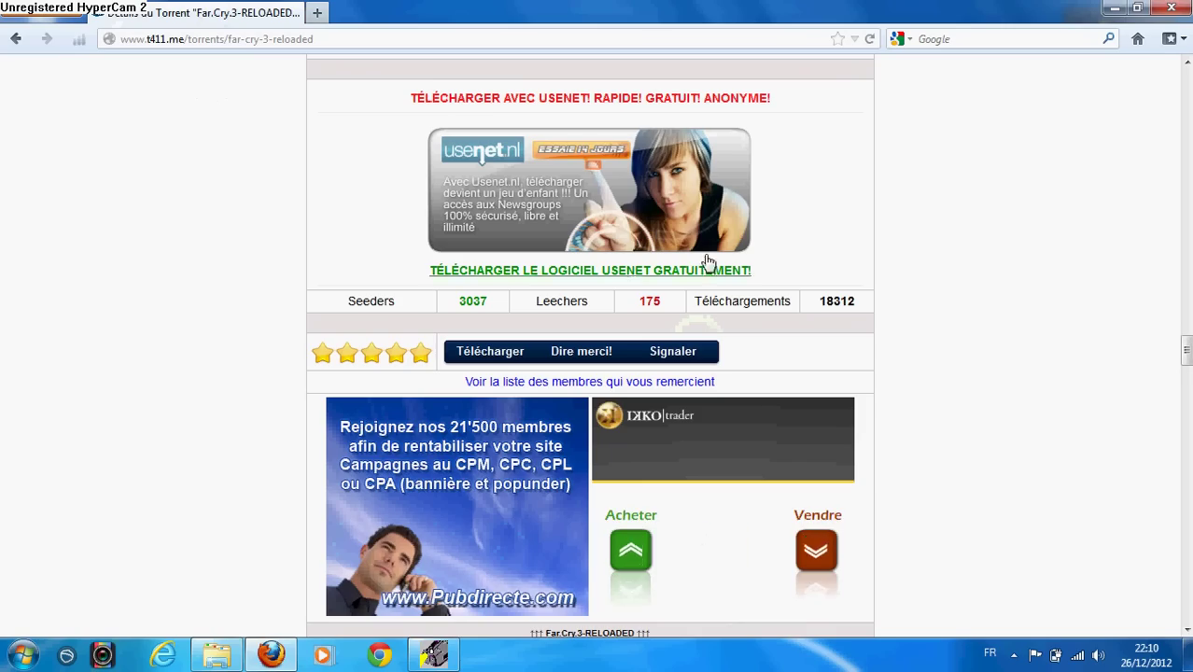
left_click(988, 38)
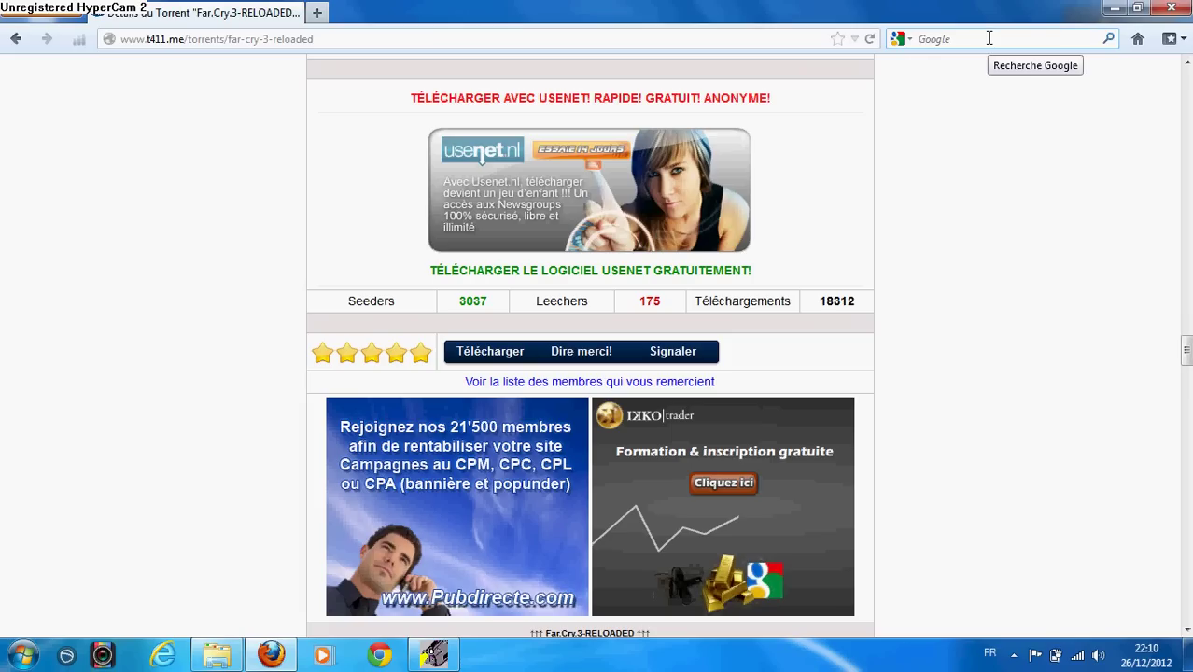
type("t")
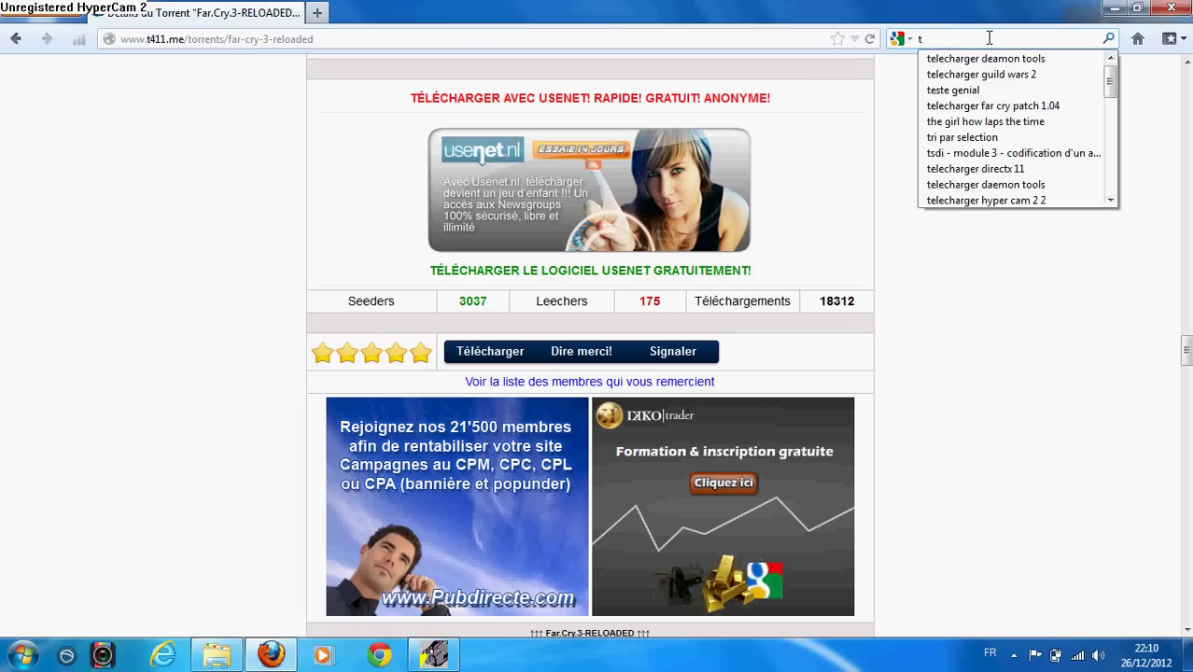
key("Down")
key("Return")
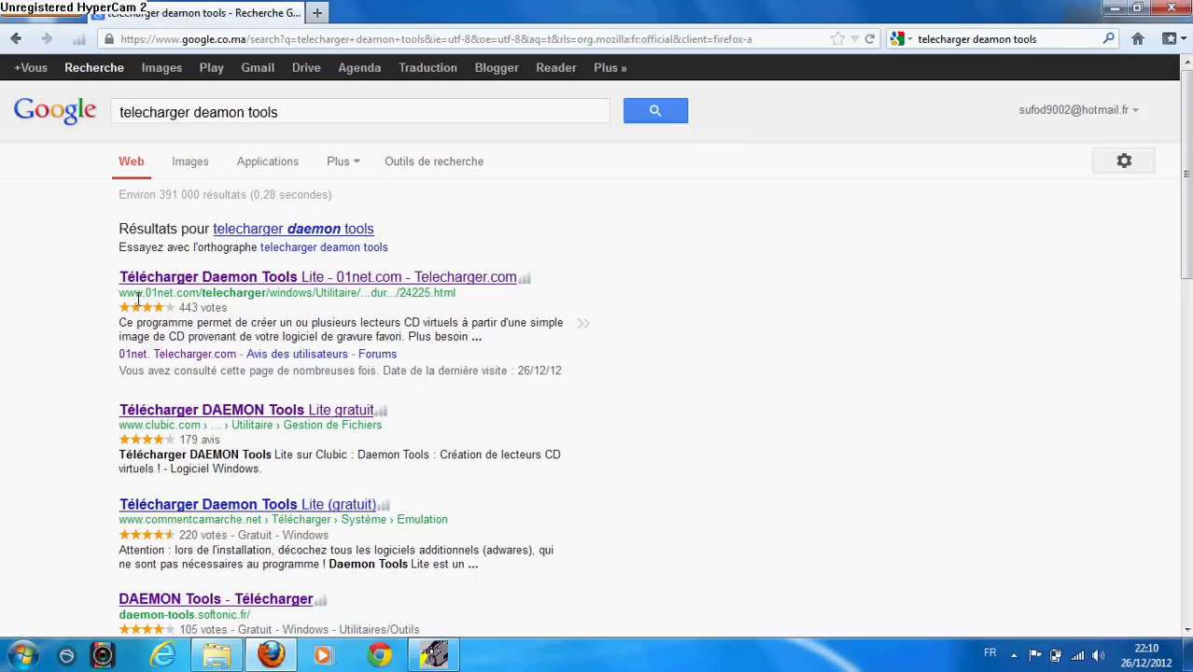
- Start the Daemon Tools Lite download from its 01net.com page, but cancel saving the installer and close the browser
left_click(207, 279)
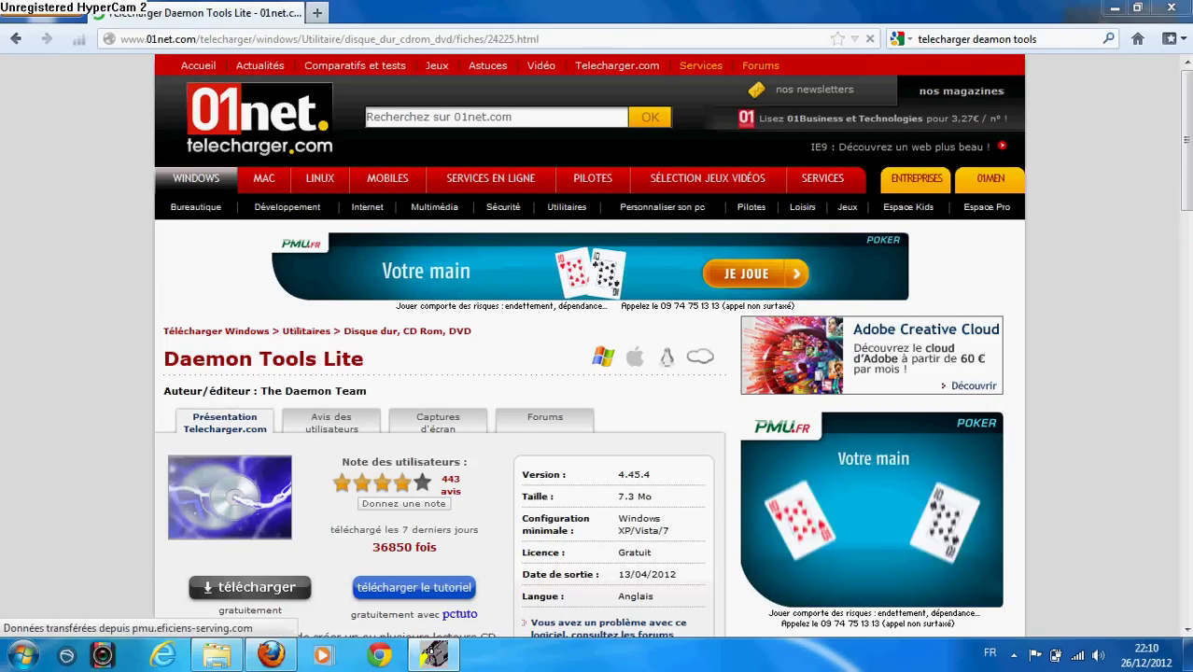
scroll(261, 431, "down", 3)
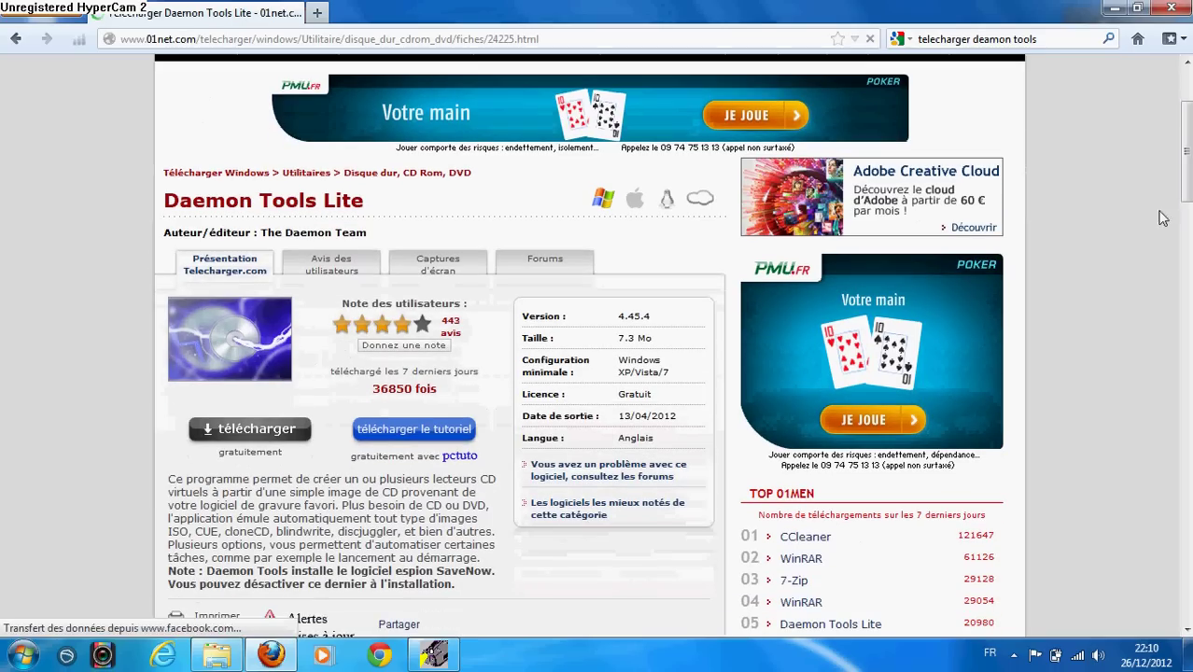
left_click(262, 432)
left_click(747, 312)
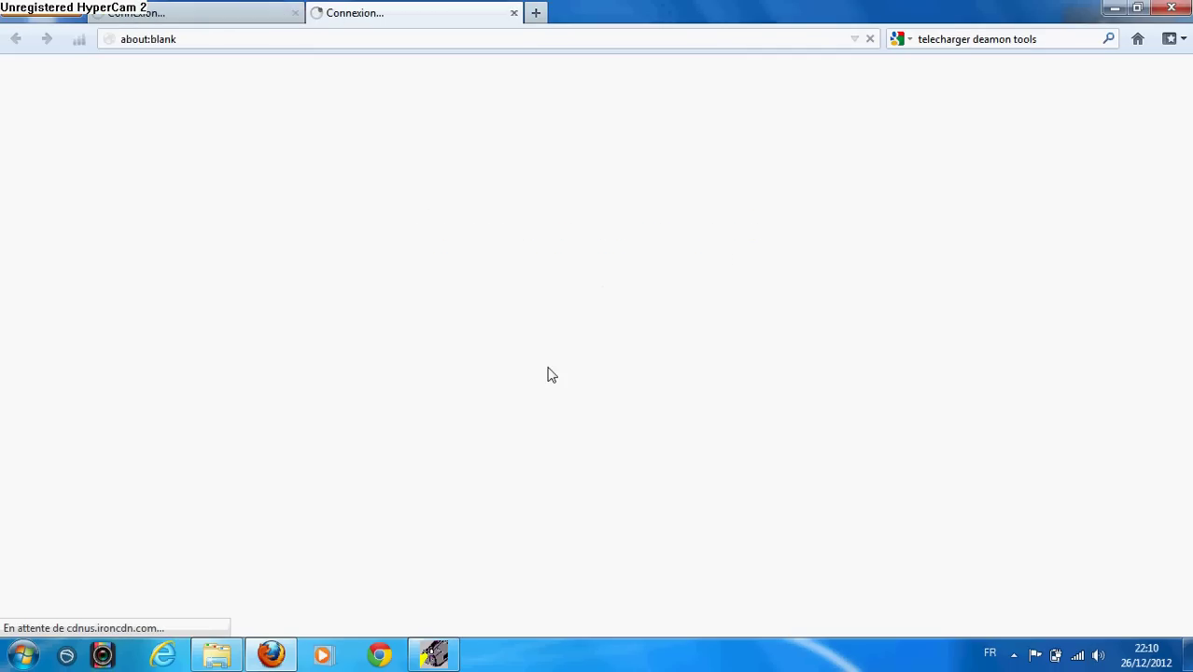
left_click(244, 15)
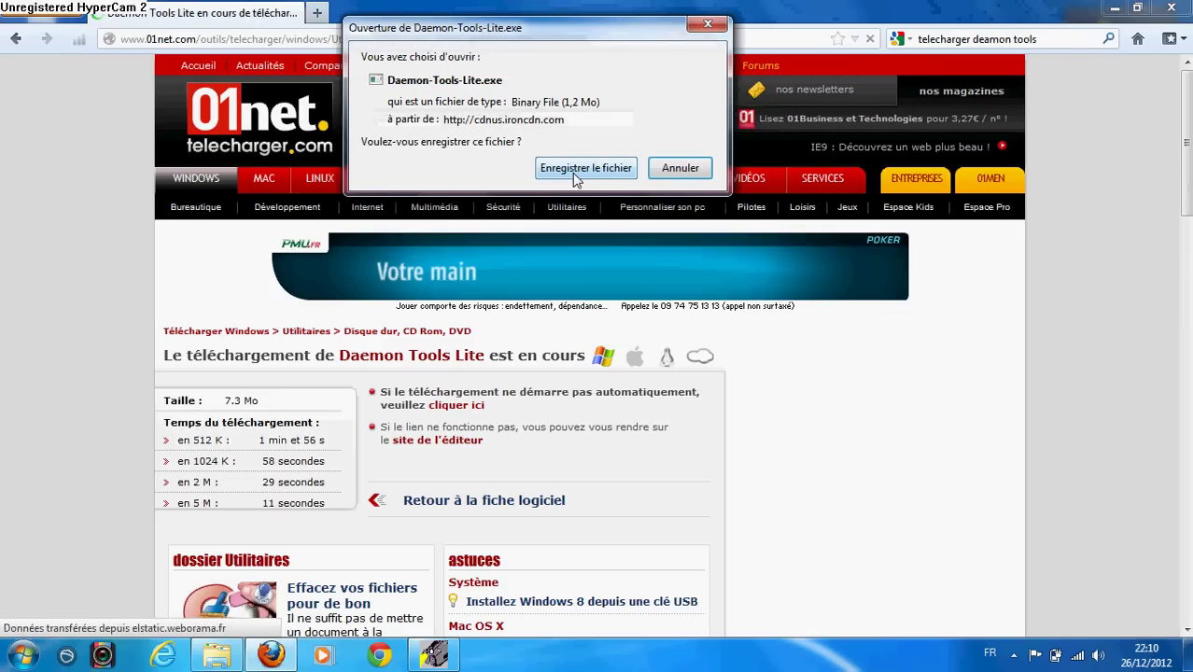
left_click(687, 168)
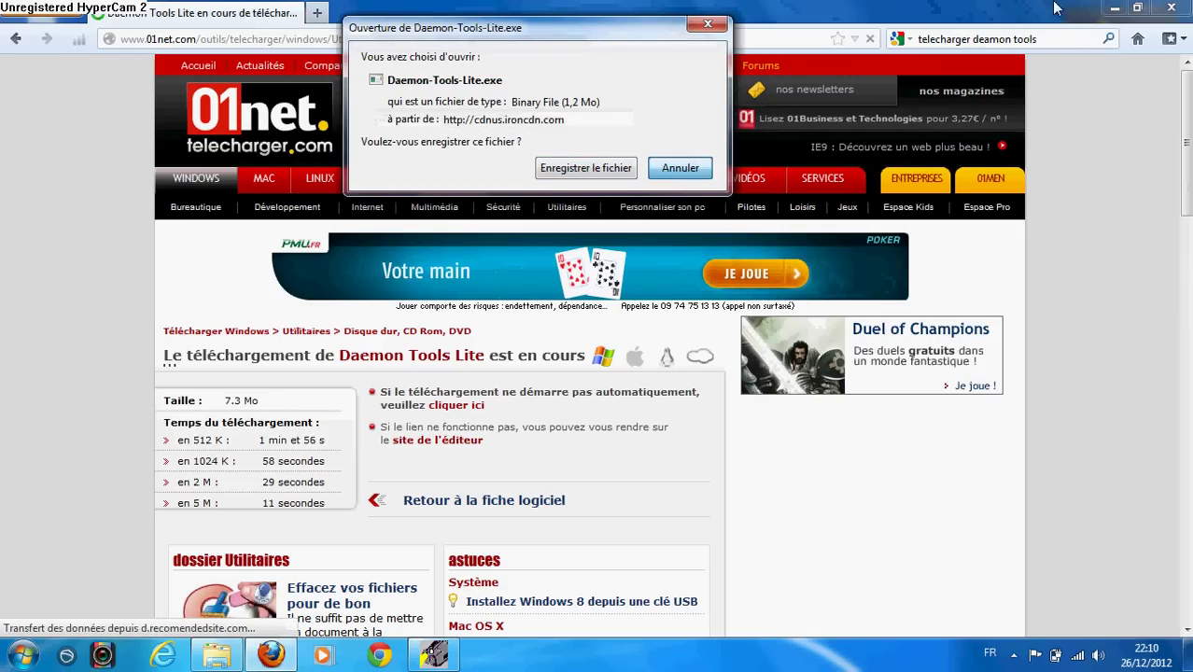
left_click(1155, 9)
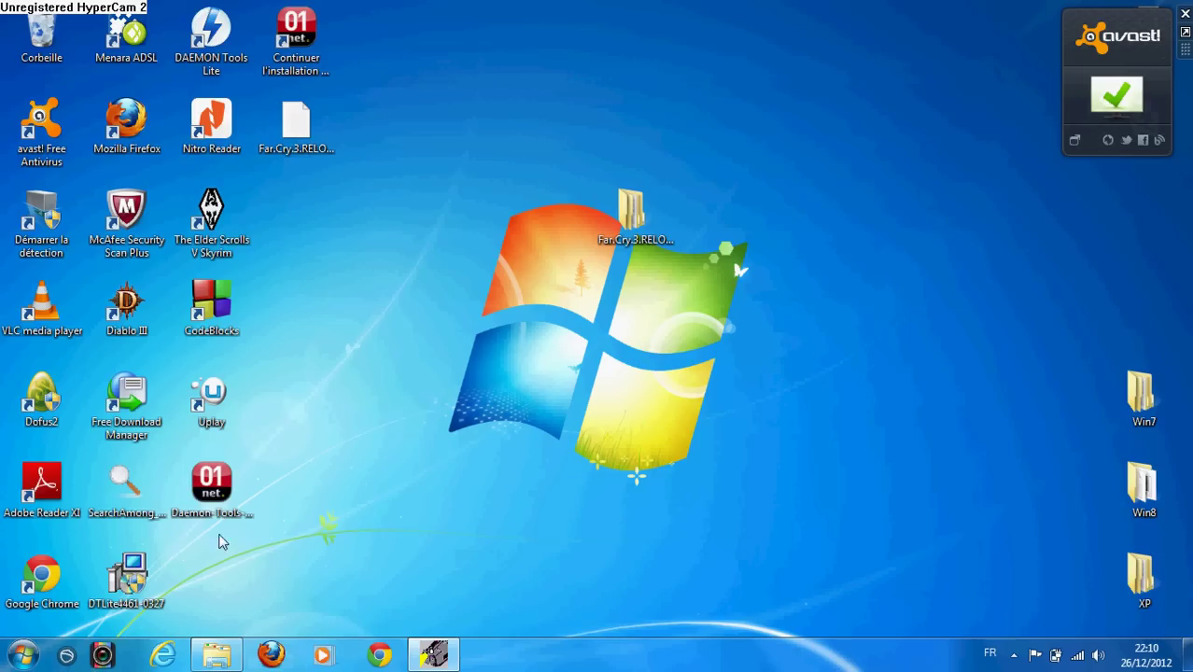
left_click_drag(196, 495, 358, 325)
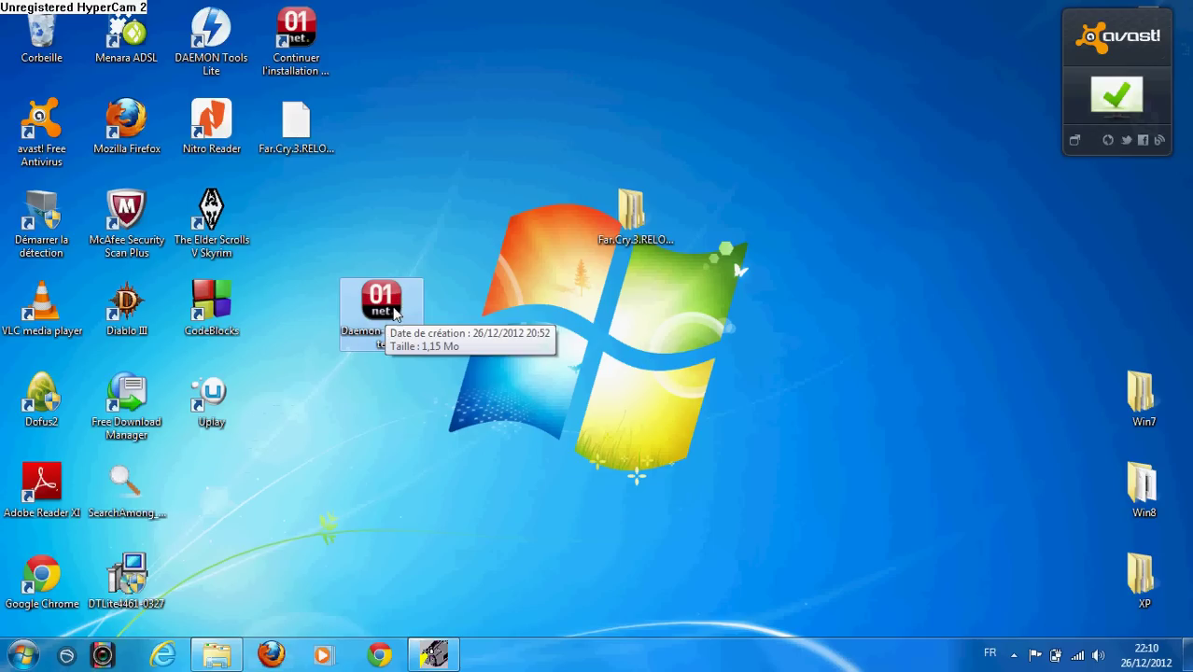
left_click_drag(394, 314, 224, 486)
- Open DAEMON Tools Lite and remove the rld-fc3a.iso and rld-fc3b.iso entries from the image catalogue
left_click(221, 47)
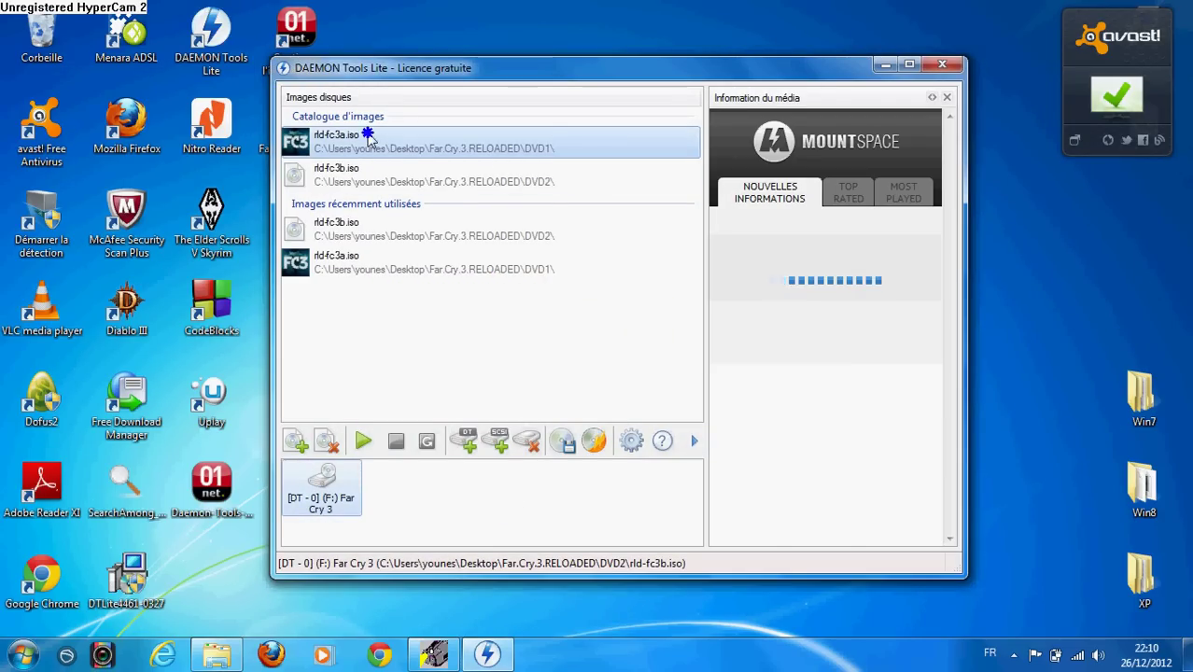
right_click(368, 138)
left_click(439, 186)
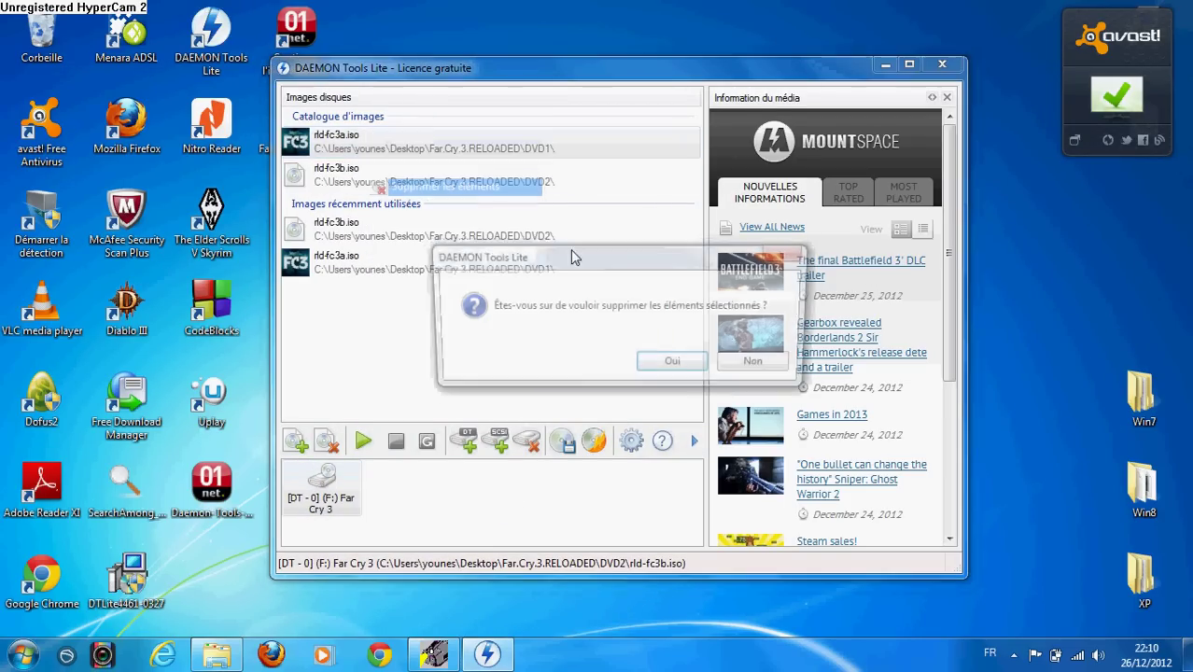
left_click(680, 364)
right_click(436, 148)
left_click(459, 192)
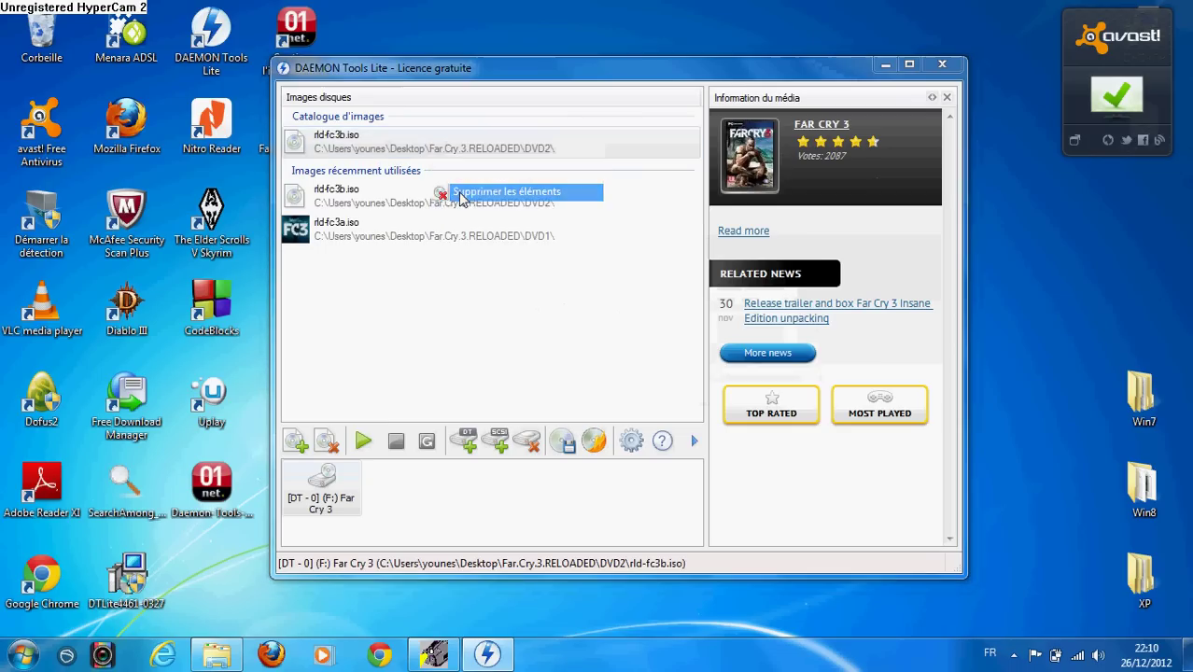
left_click(667, 439)
- Remove rld-fc3b.iso and rld-fc3a.iso from the recently used images as well
right_click(404, 196)
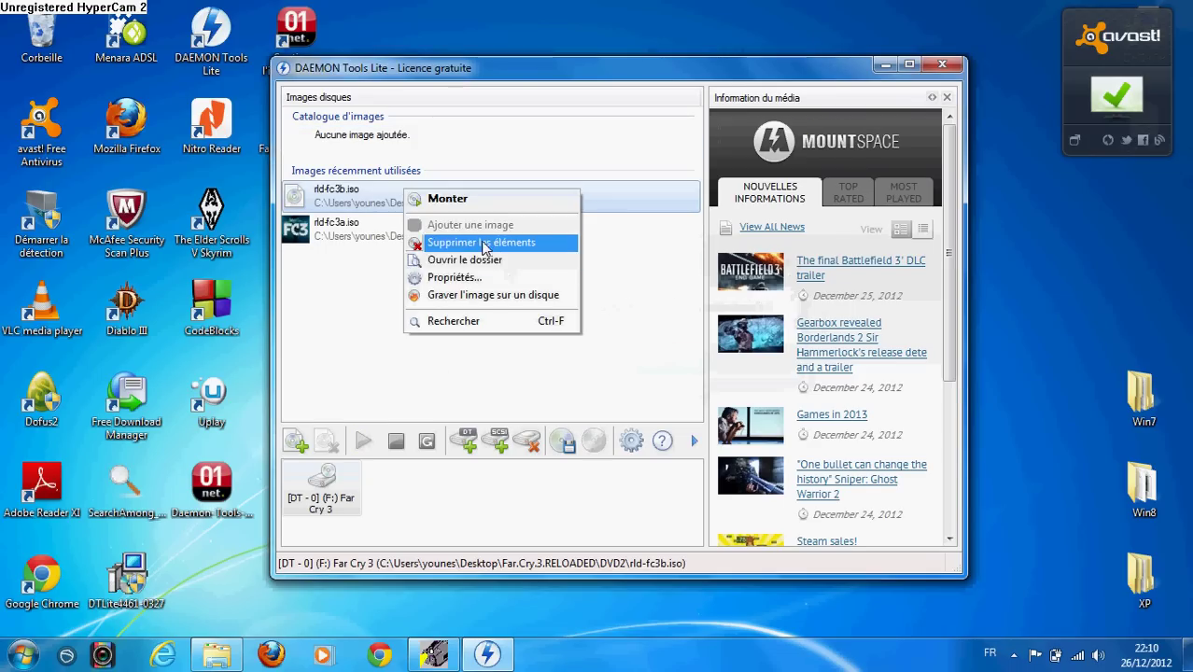
left_click(452, 244)
left_click(638, 365)
right_click(607, 209)
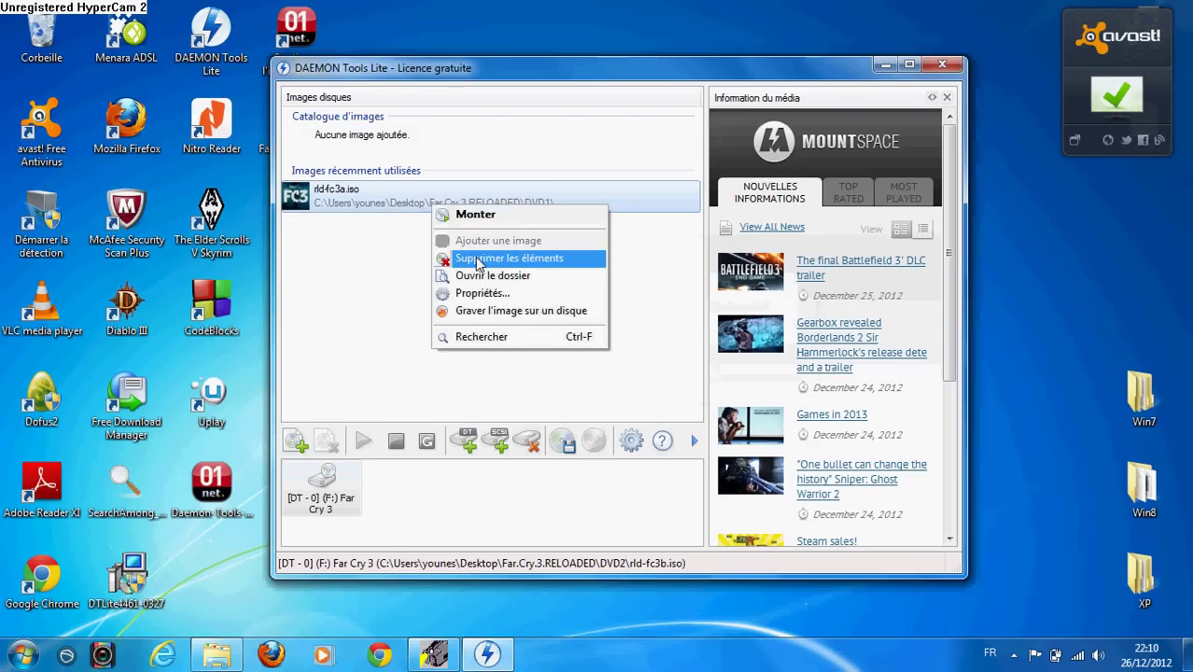
left_click(644, 256)
left_click(670, 365)
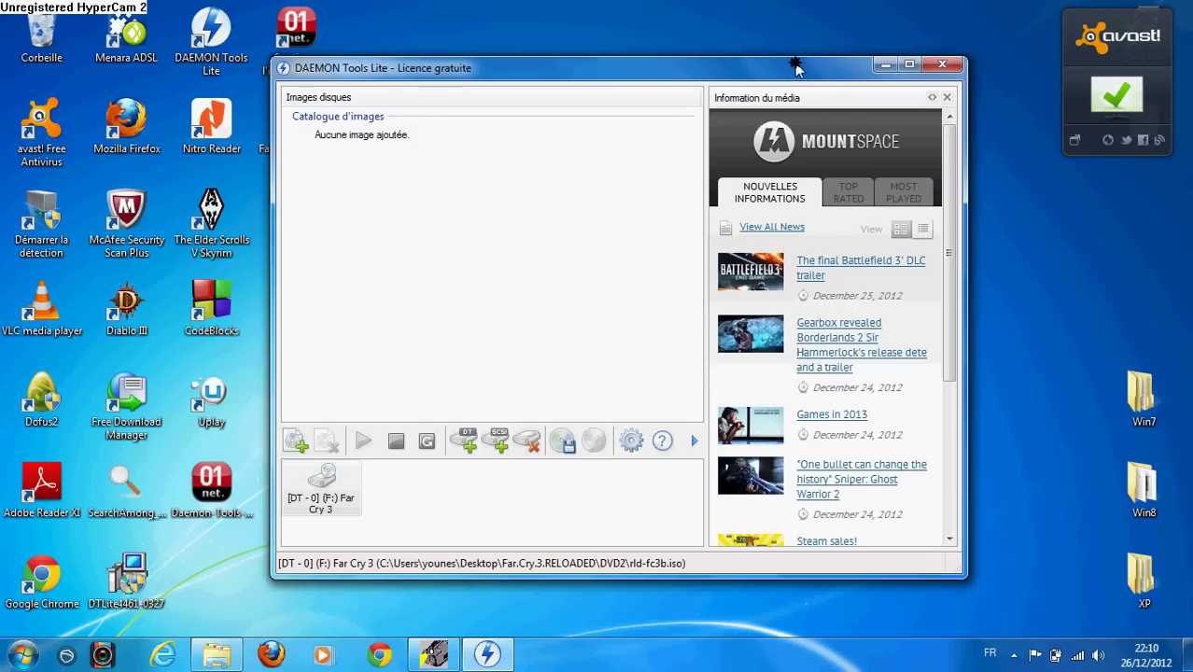
- Arrange the Far.Cry.3.RELOADED folder beside DAEMON Tools Lite and add the rld-fc3a image from DVD1 to the image catalogue
left_click_drag(795, 68, 330, 110)
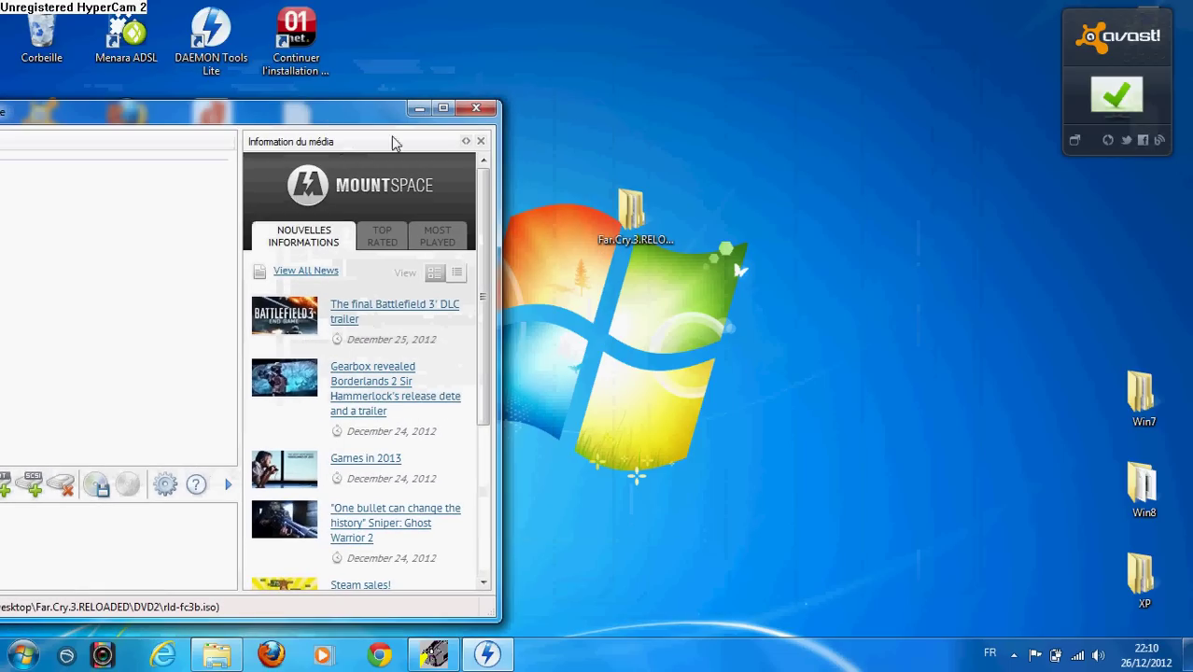
double_click(659, 239)
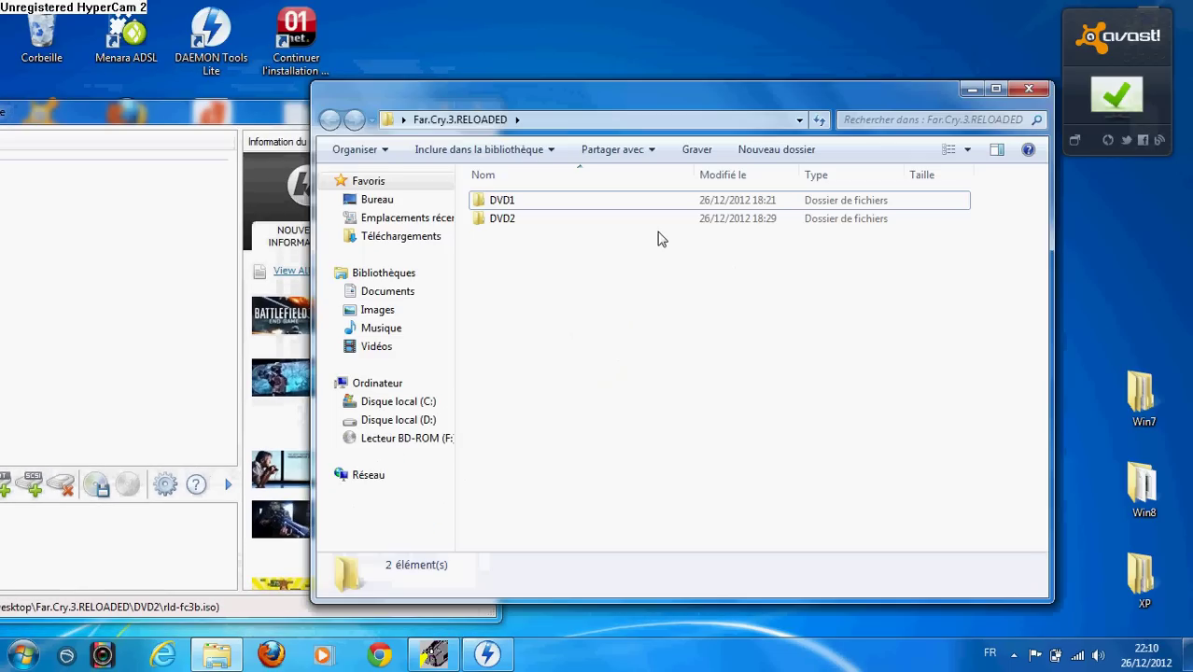
left_click_drag(710, 105, 1010, 140)
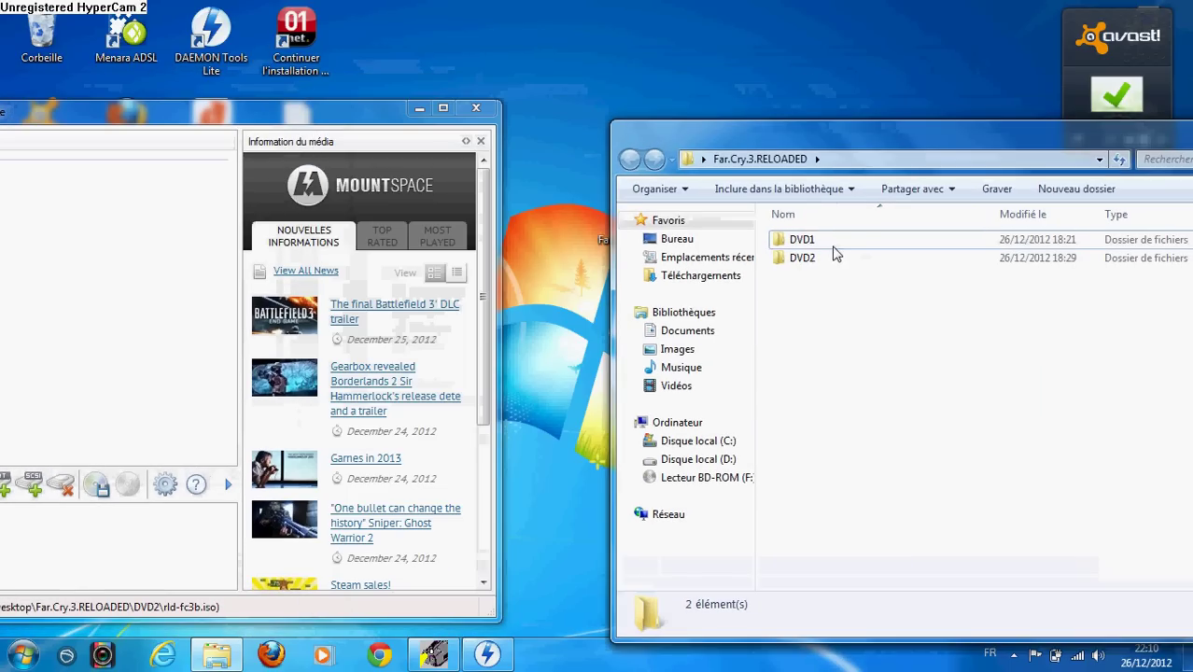
double_click(829, 242)
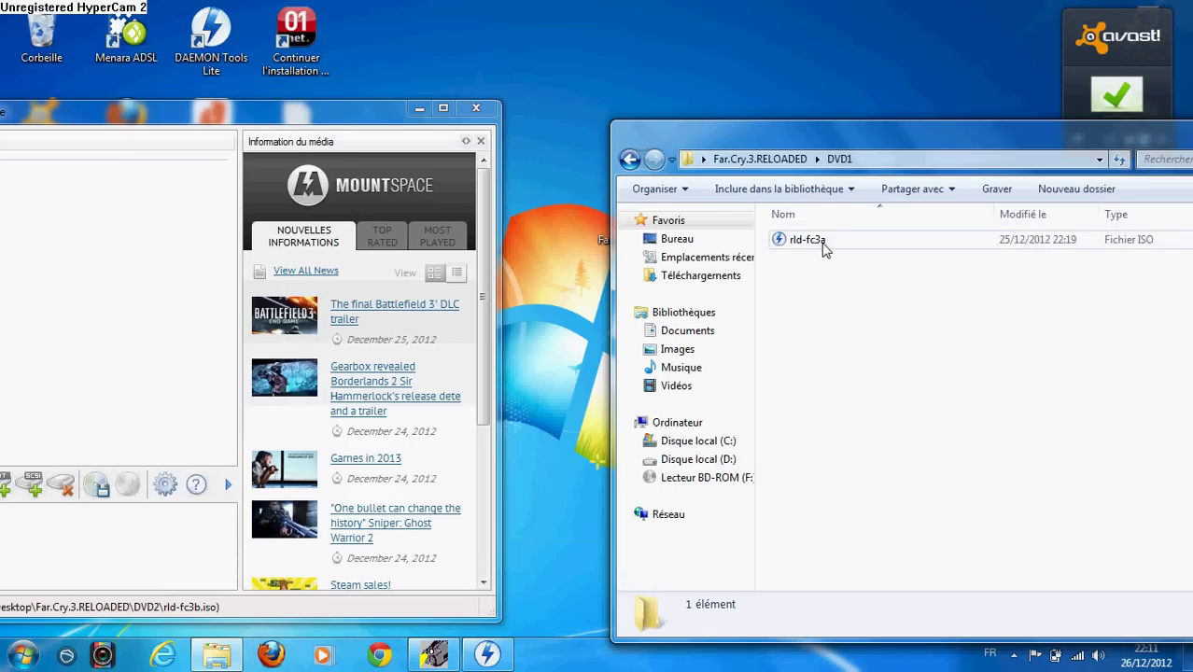
double_click(865, 241)
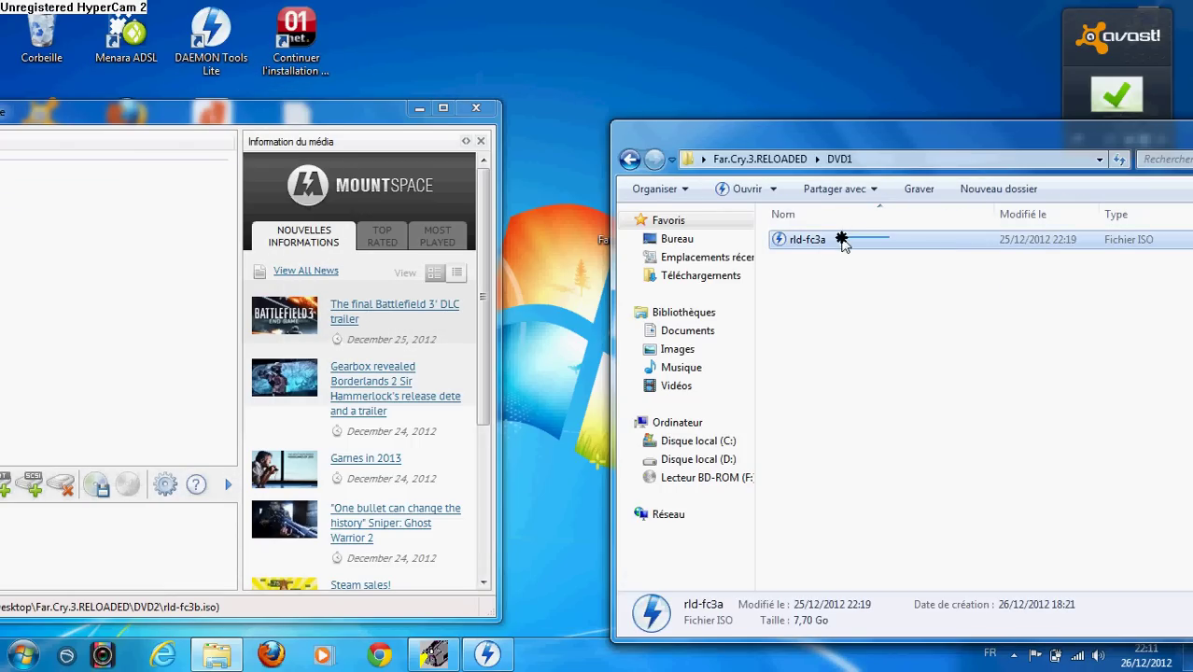
left_click_drag(840, 248, 221, 415)
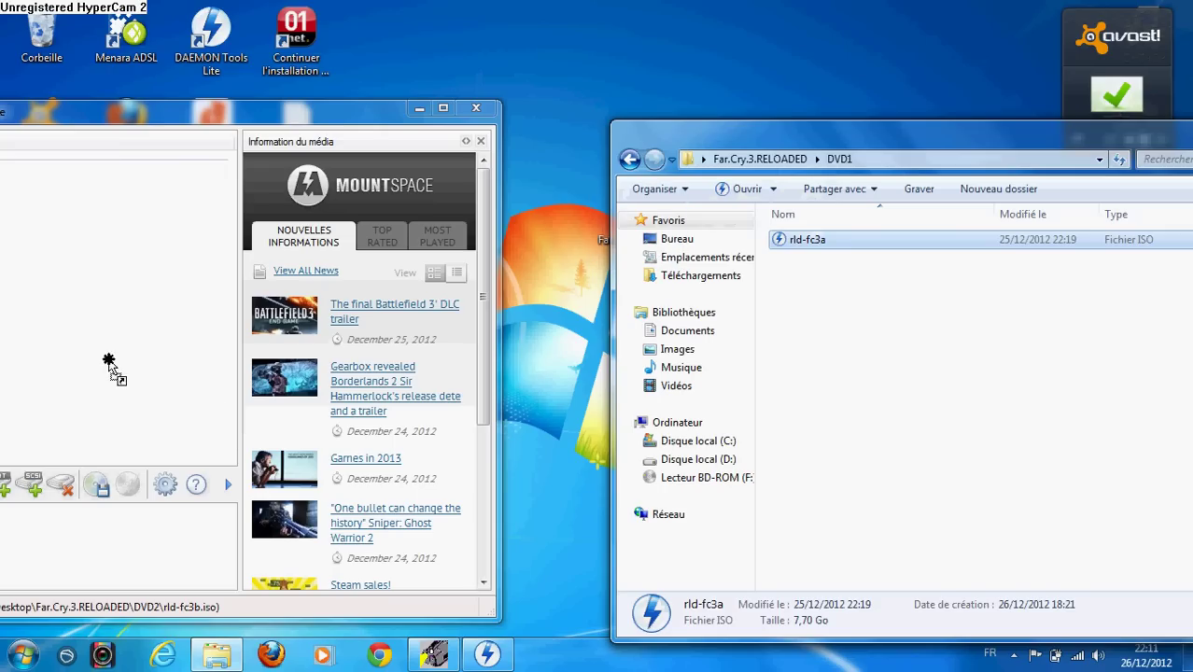
left_click_drag(108, 367, 107, 365)
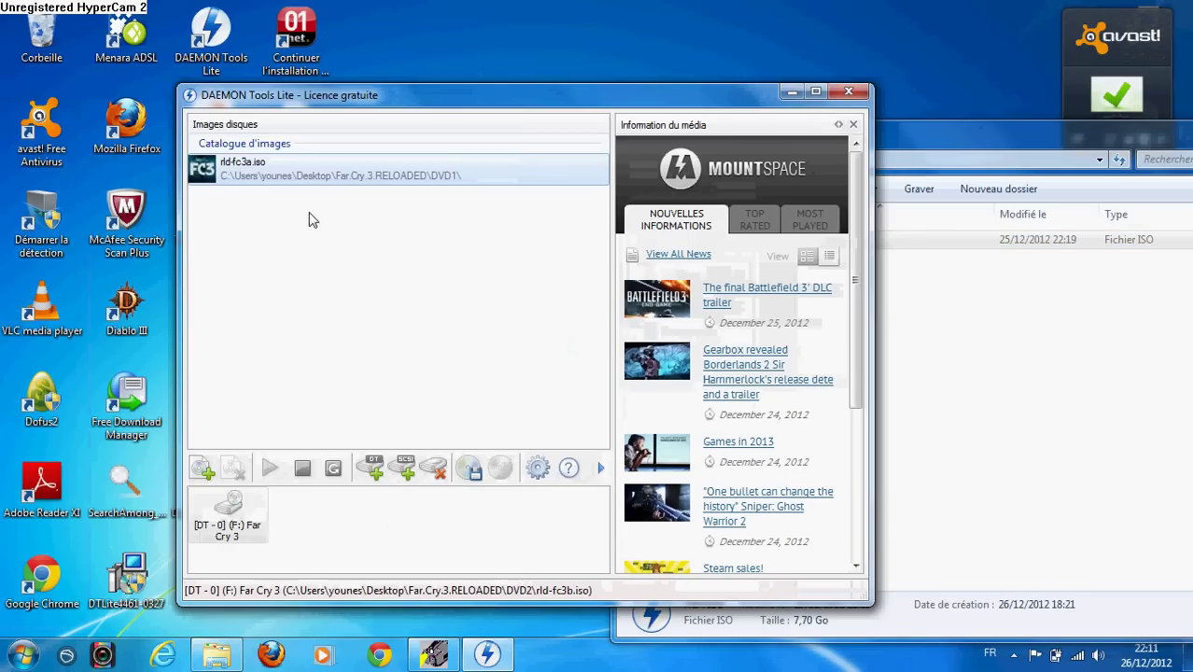
- Mount rld-fc3a.iso on the virtual drive, dismiss the AutoPlay dialog and minimize DAEMON Tools Lite
double_click(273, 178)
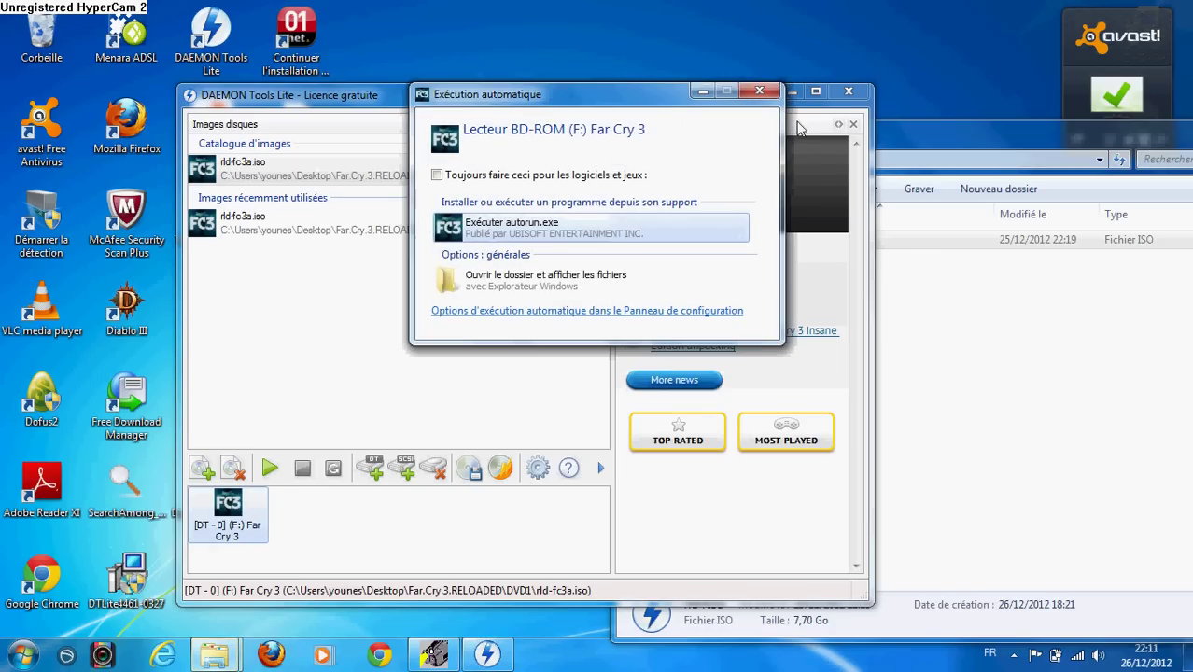
left_click_drag(669, 101, 666, 62)
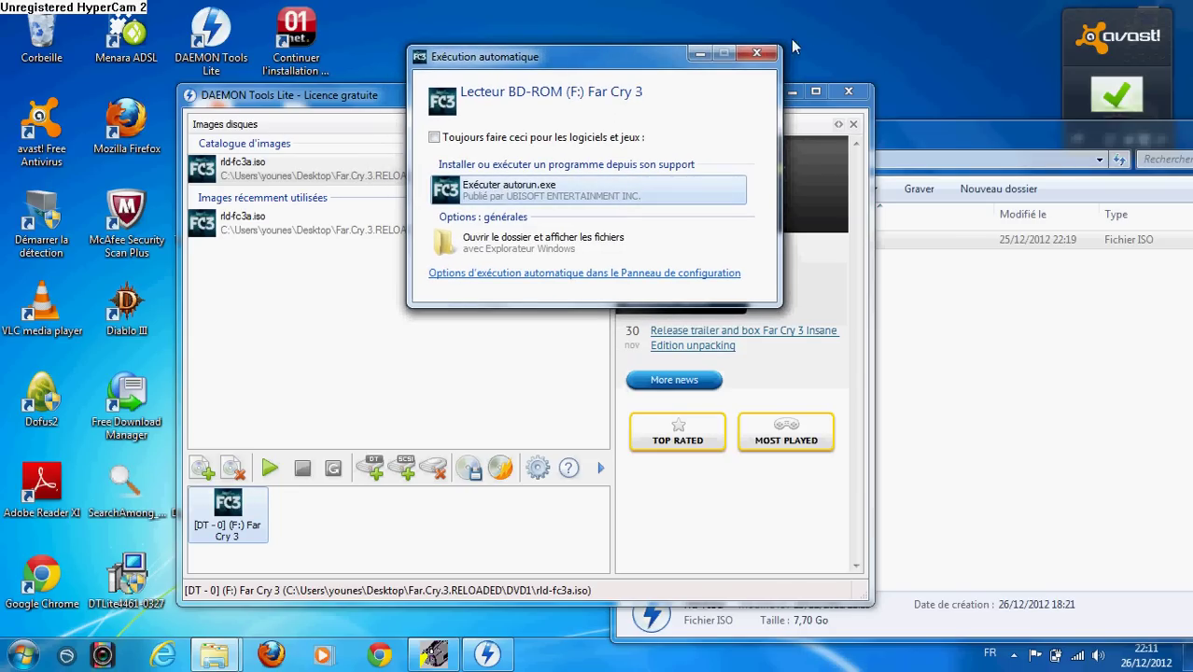
left_click(759, 56)
left_click(790, 91)
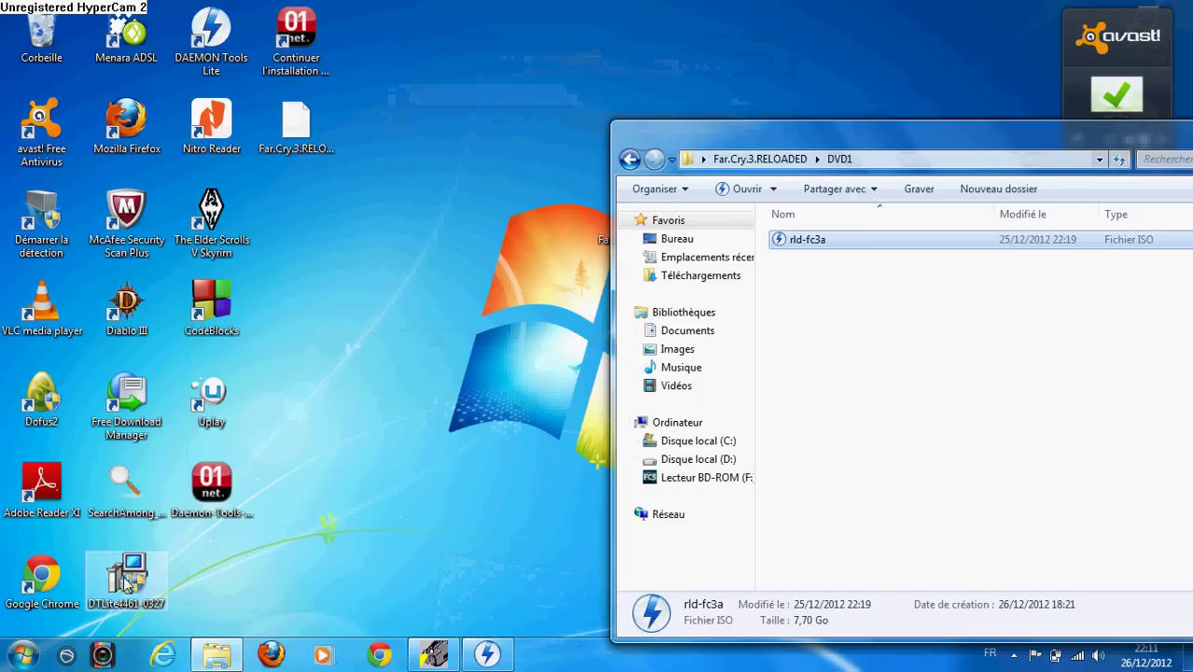
- Open the Computer window and try to run the installation program from the Far Cry 3 disc in drive F:
left_click(26, 657)
left_click(298, 428)
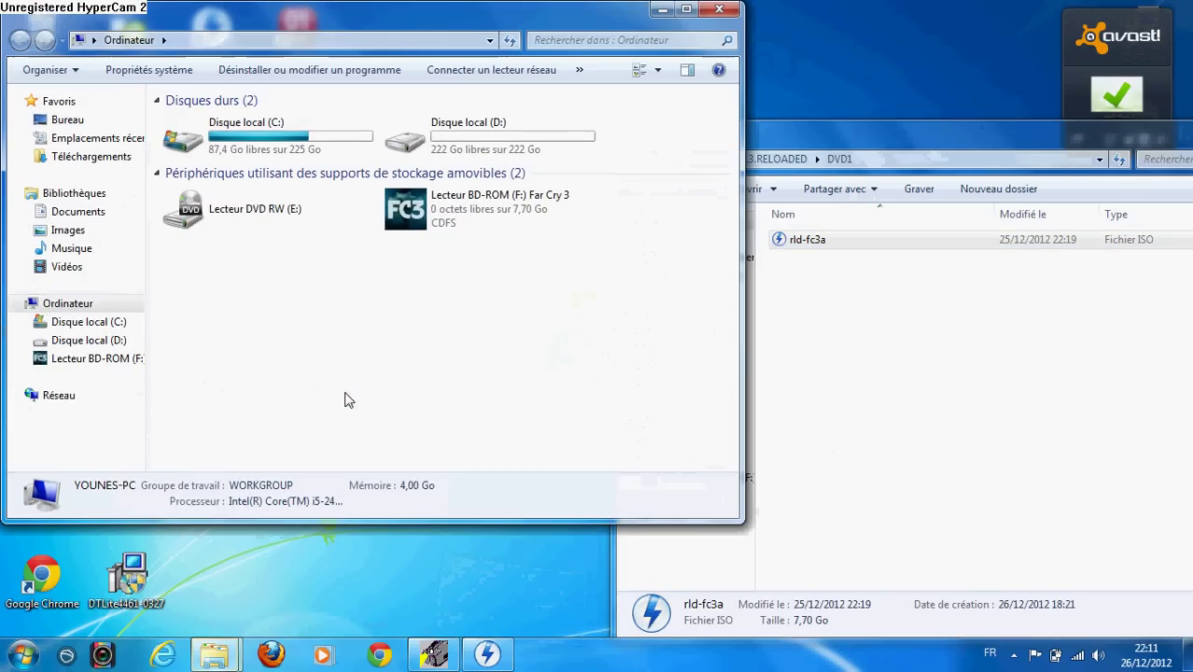
right_click(470, 216)
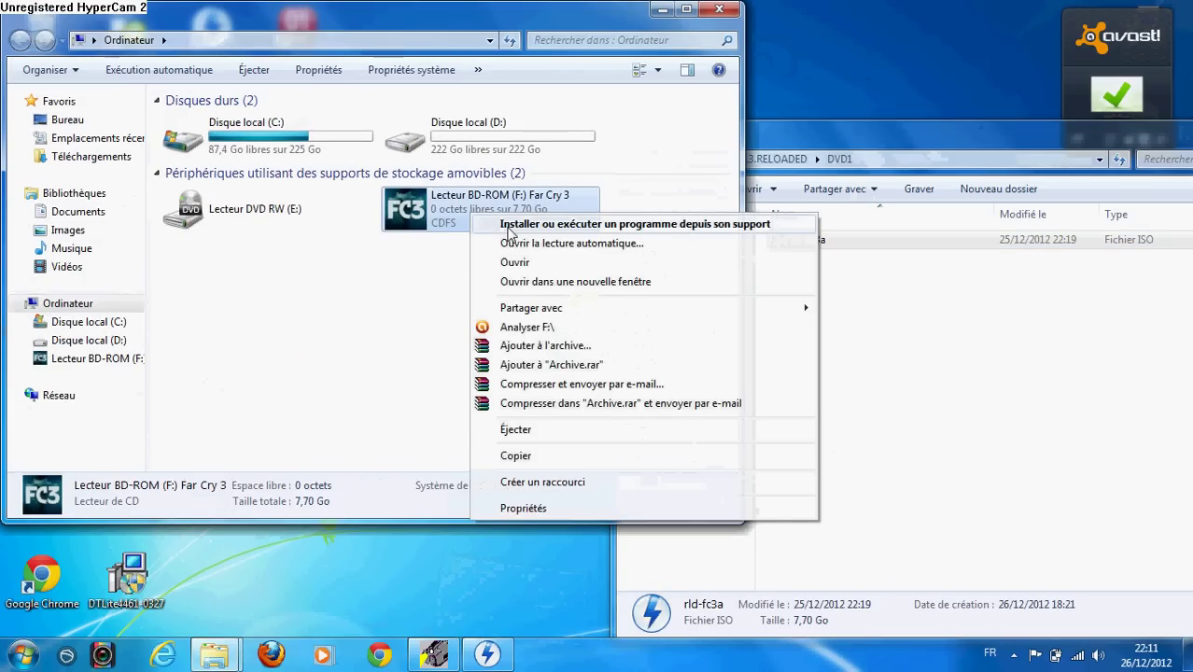
left_click(510, 228)
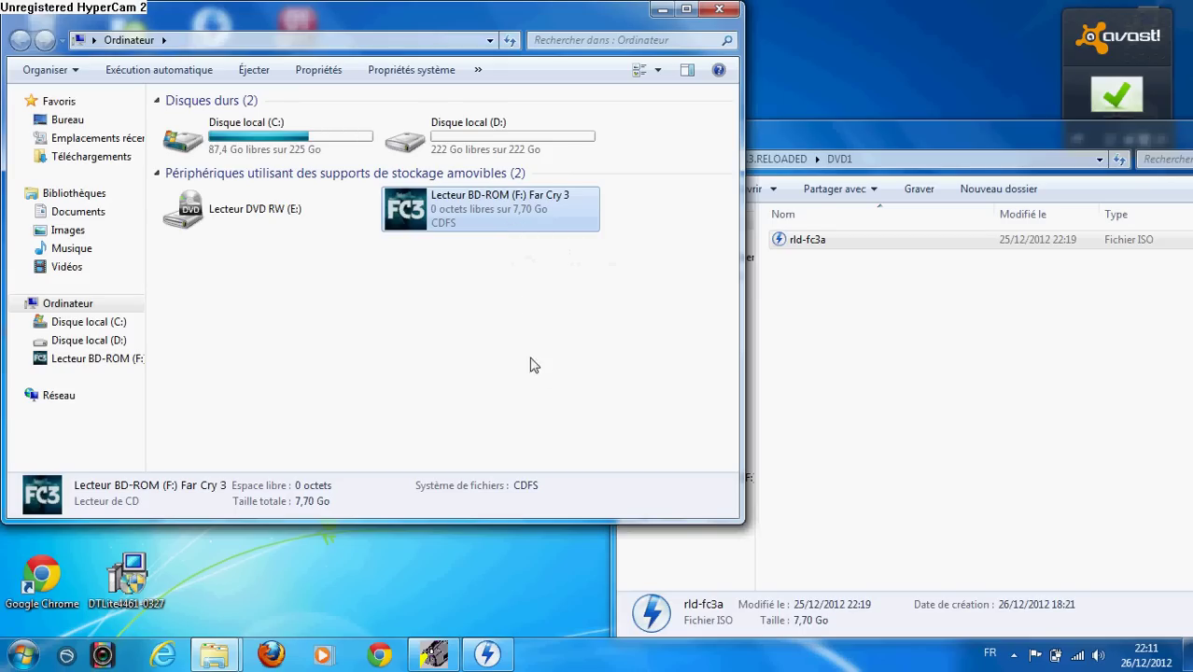
left_click_drag(1009, 136, 942, 105)
left_click(462, 265)
right_click(514, 213)
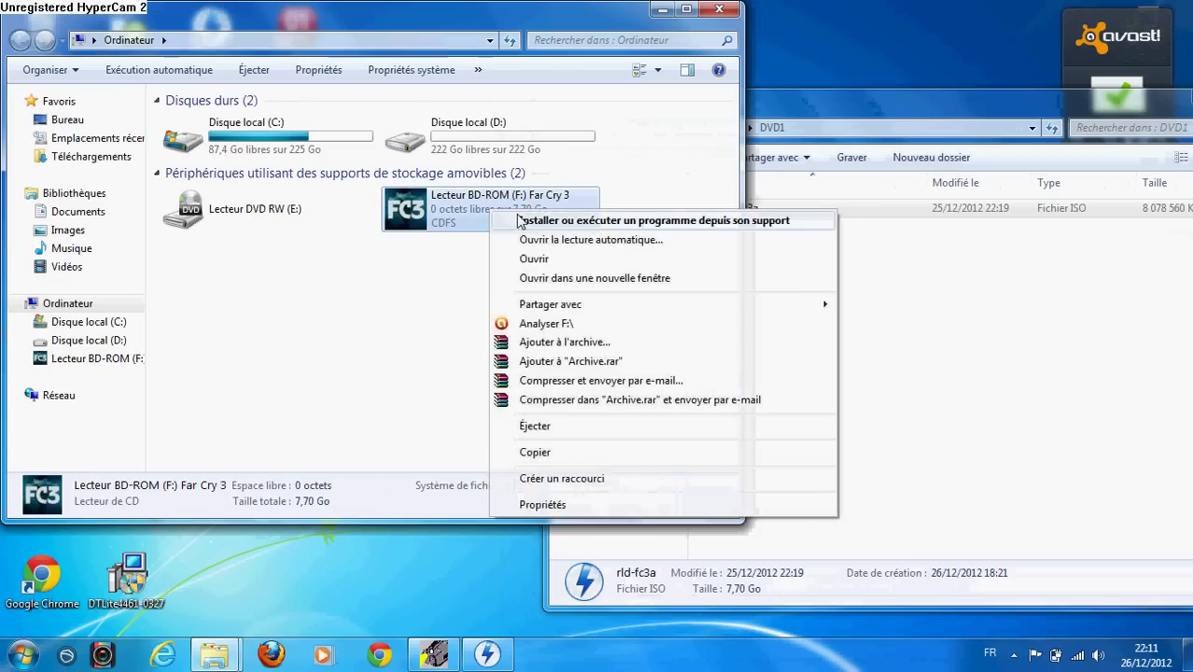
left_click(530, 222)
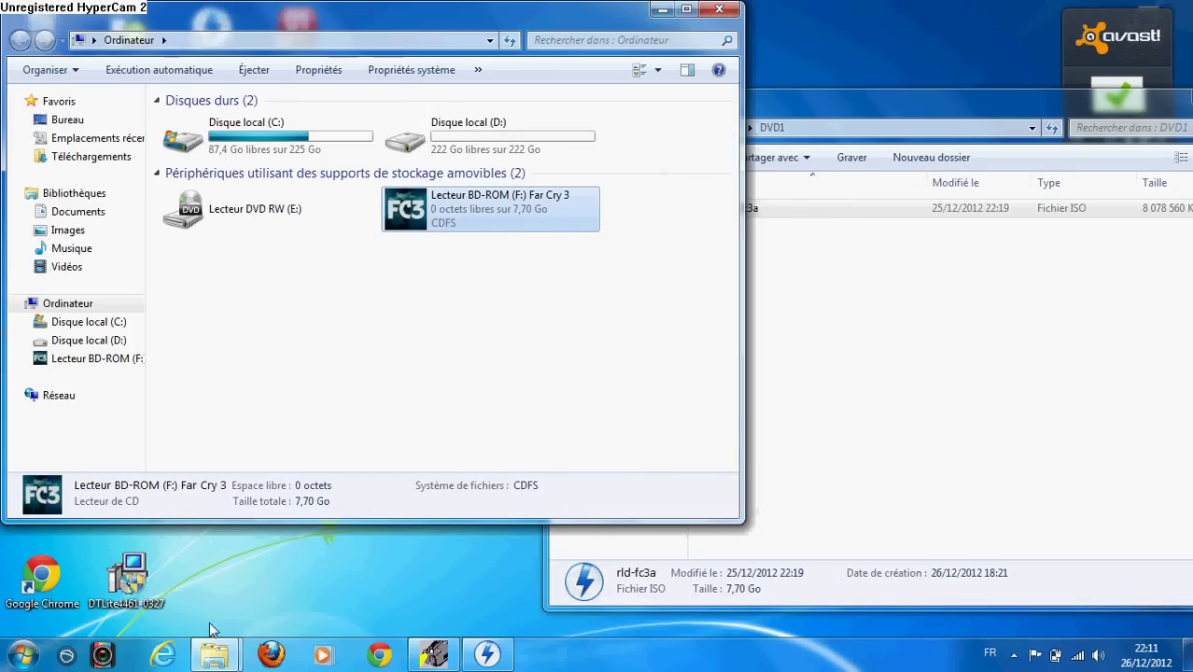
- With the DVD1 folder window minimized, run the Far Cry 3 disc program from drive F: again and quit its launcher
left_click(214, 655)
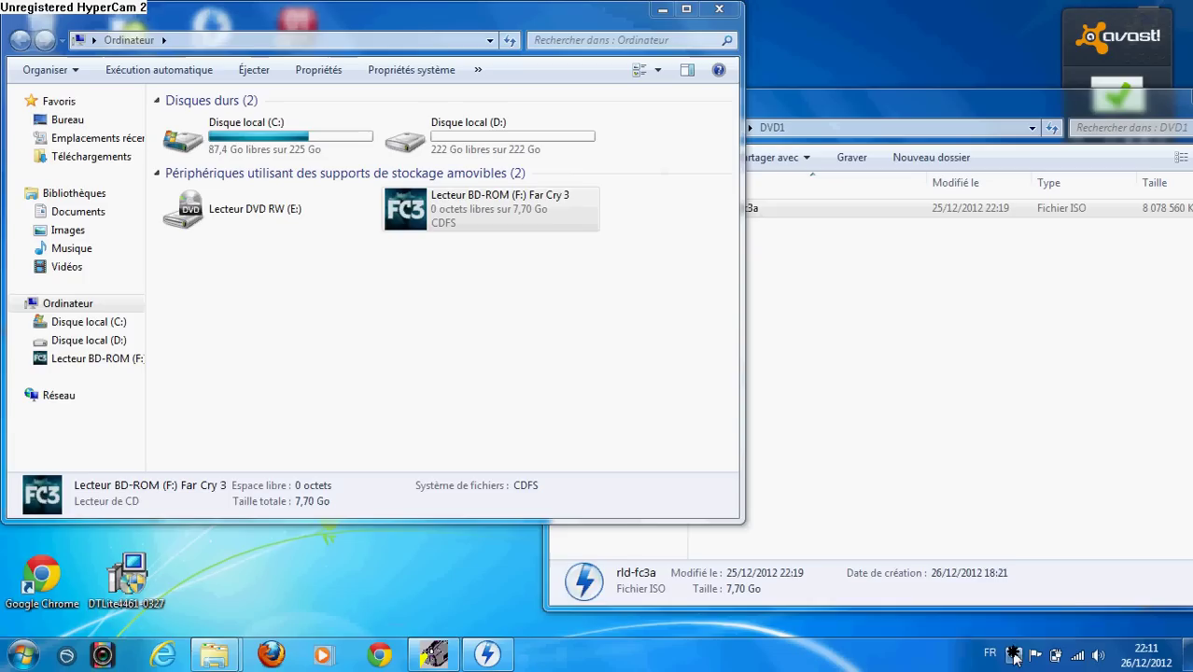
left_click(1014, 653)
left_click(831, 511)
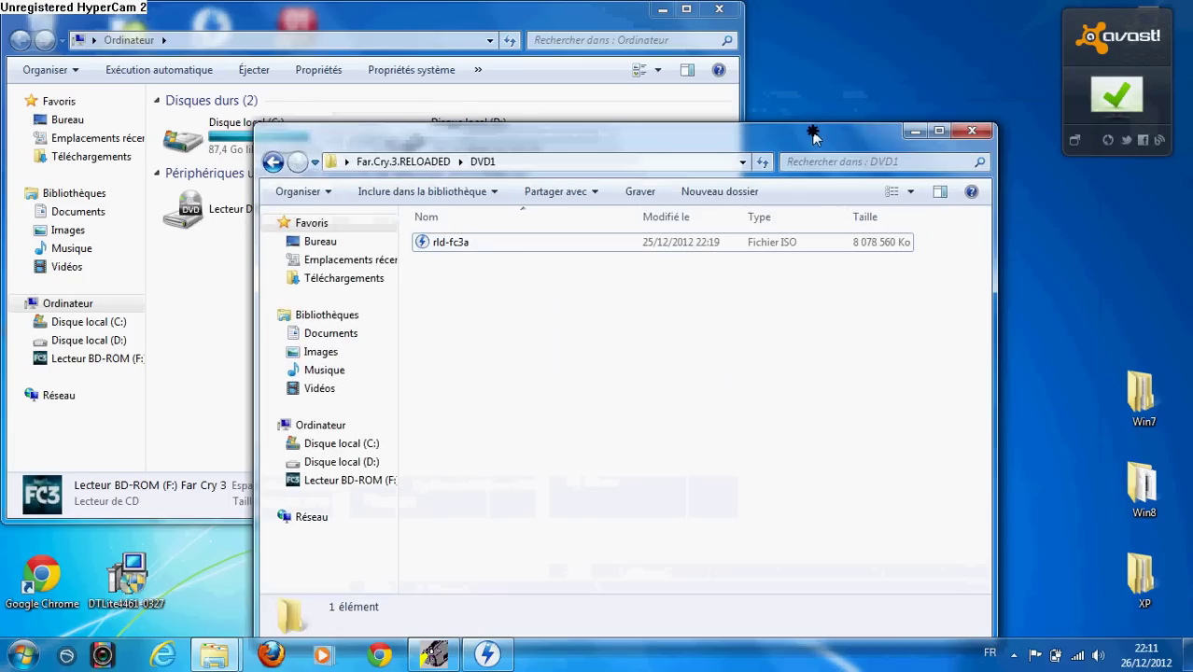
left_click(919, 132)
right_click(530, 209)
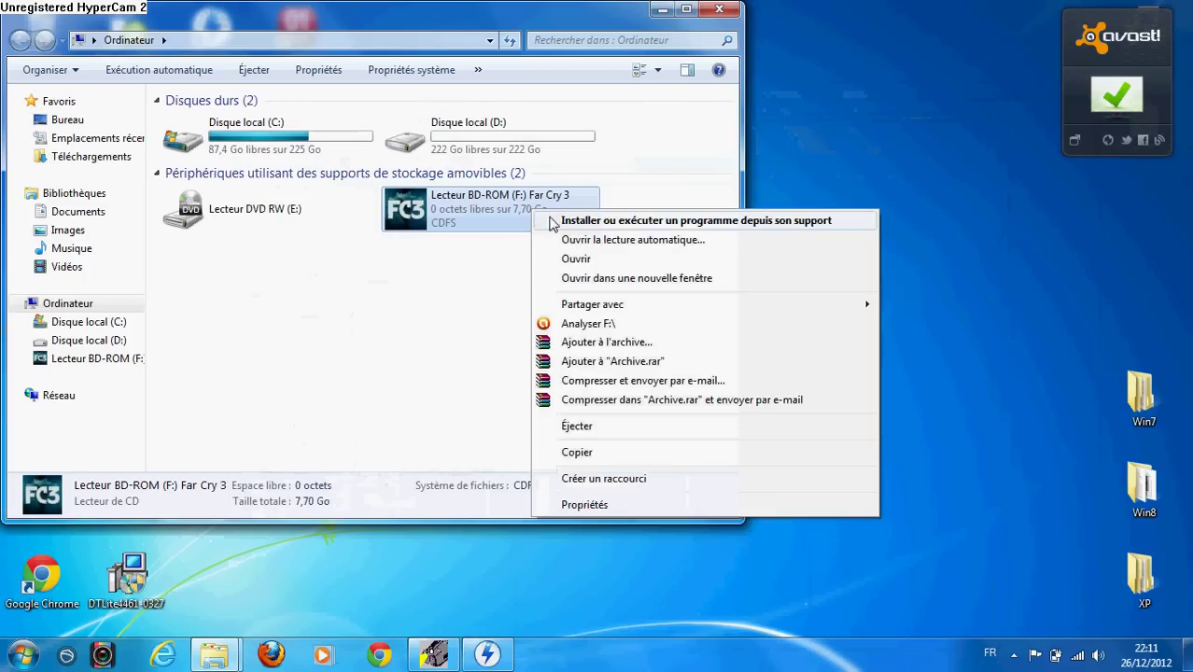
left_click(554, 219)
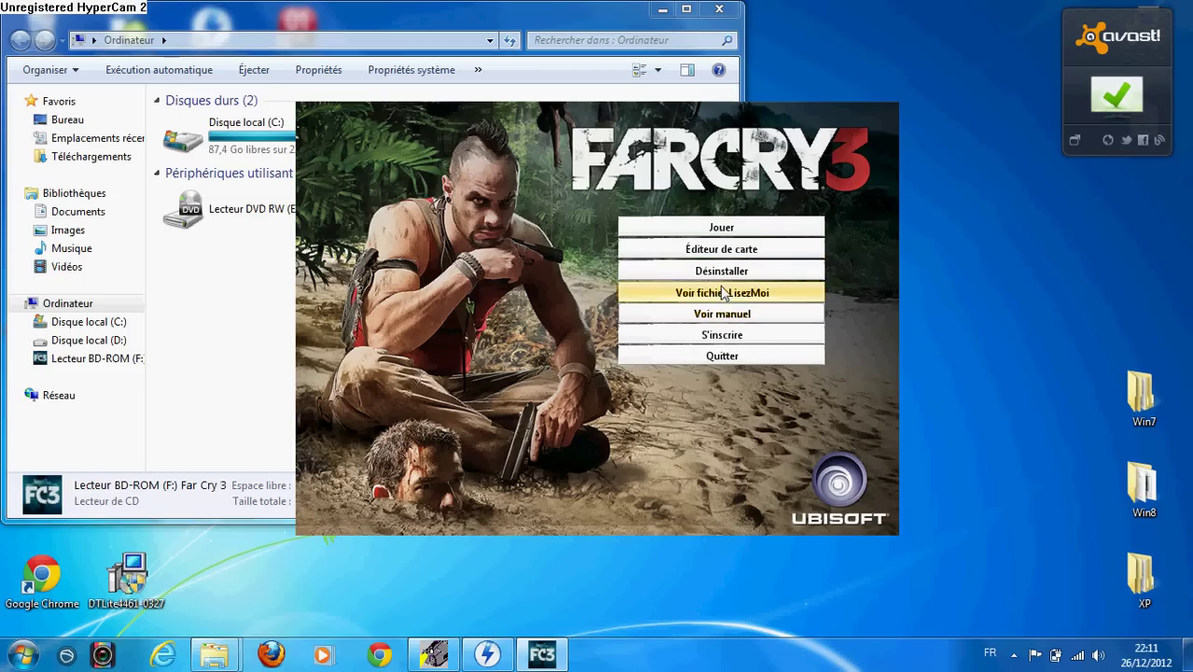
left_click(738, 356)
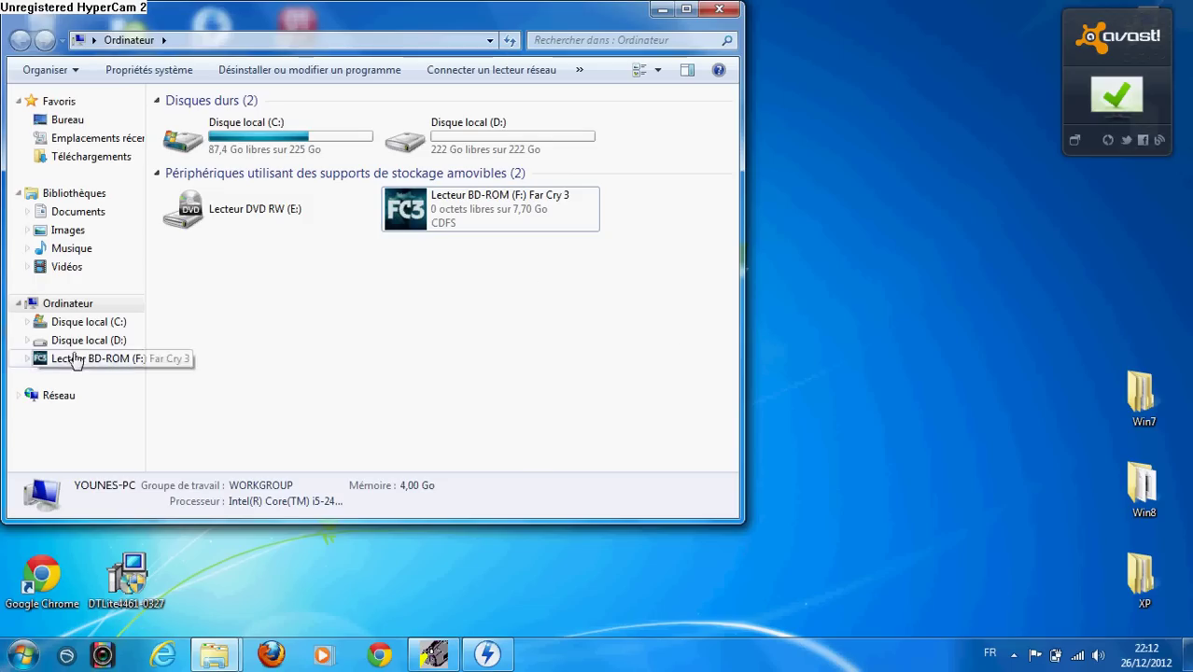
- Minimize the Computer window, then open the Far.Cry.3.RELOADED folder from the desktop and move its window aside
left_click(663, 12)
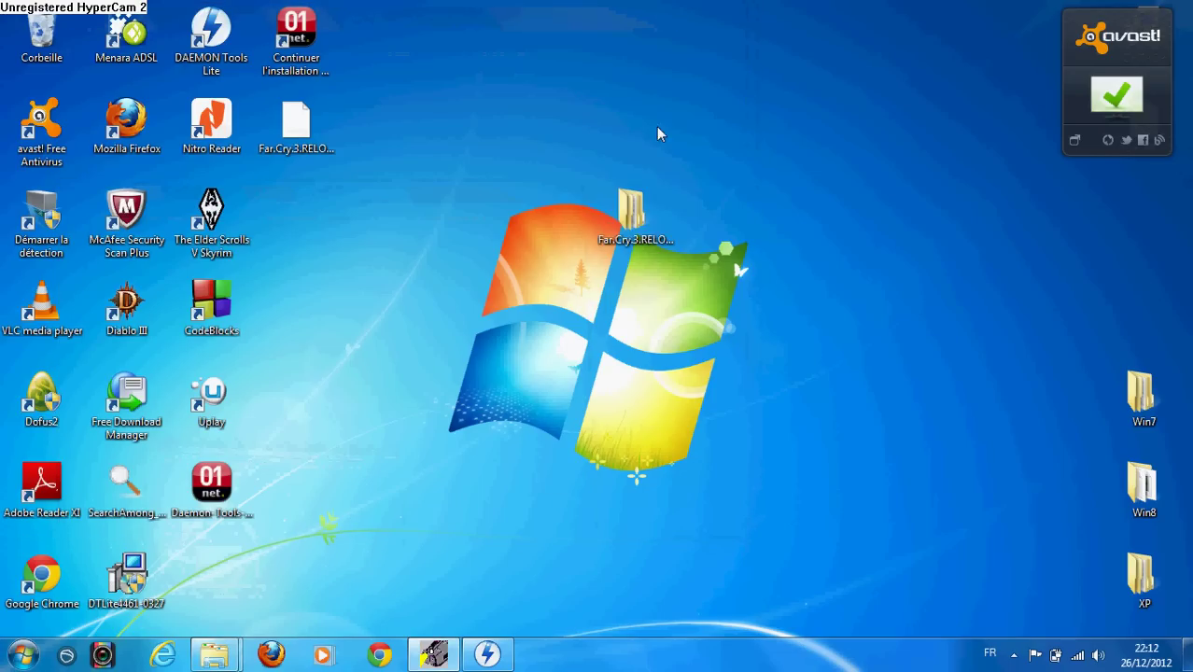
double_click(643, 224)
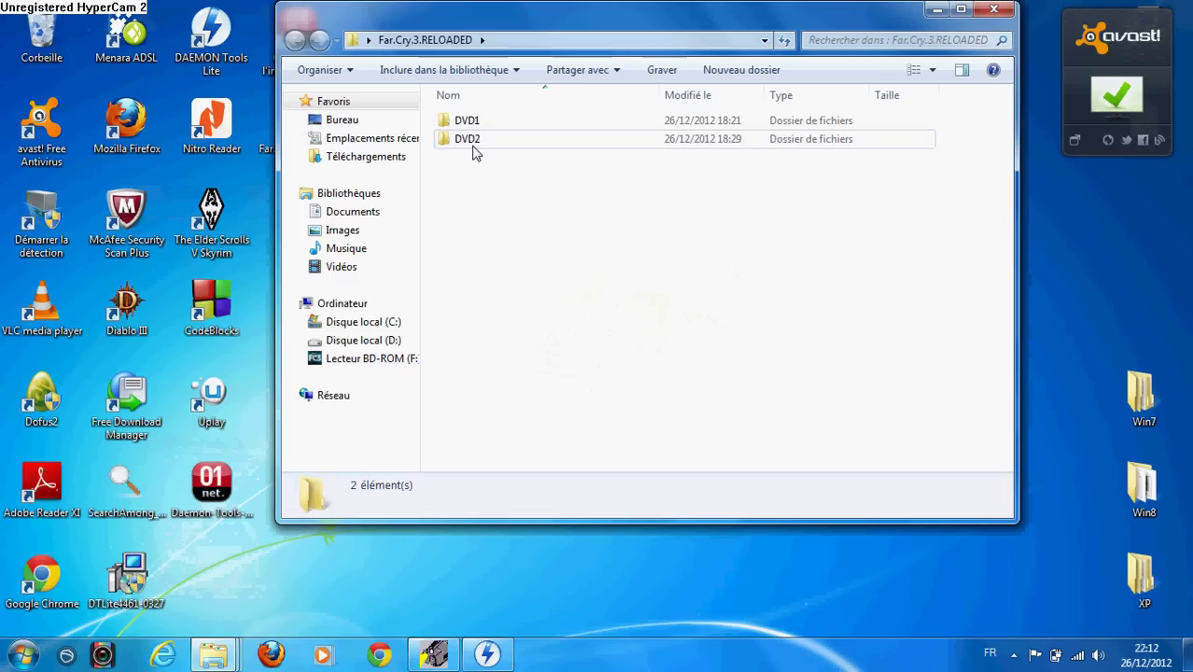
mouse_move(476, 148)
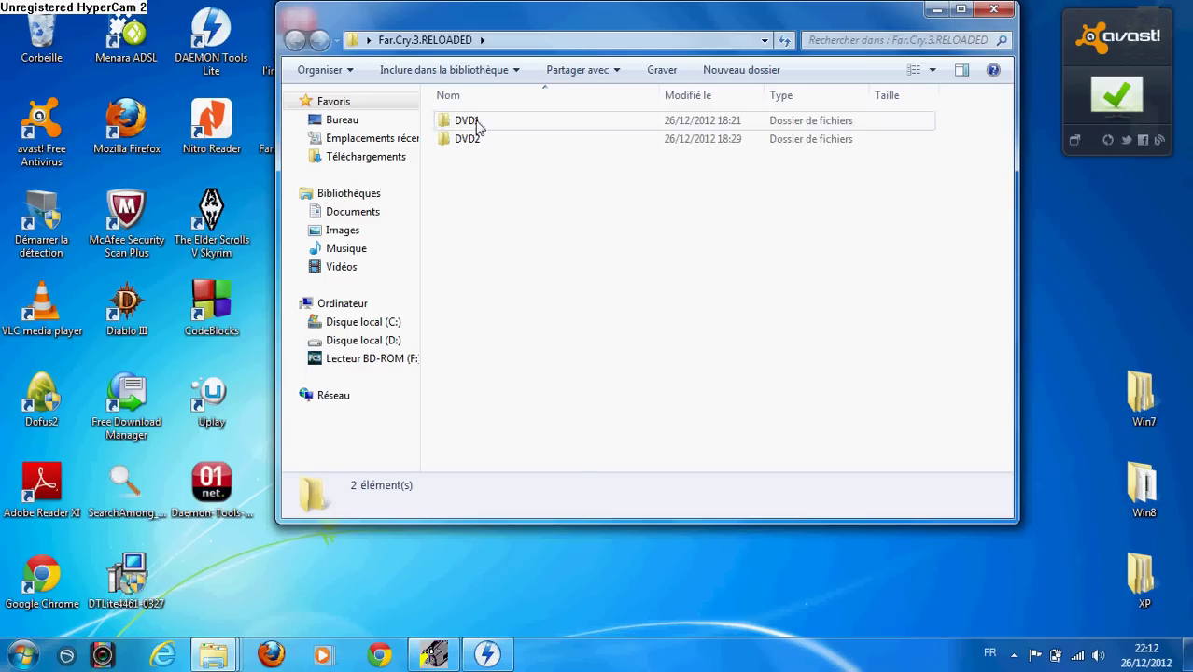
left_click_drag(580, 30, 787, 62)
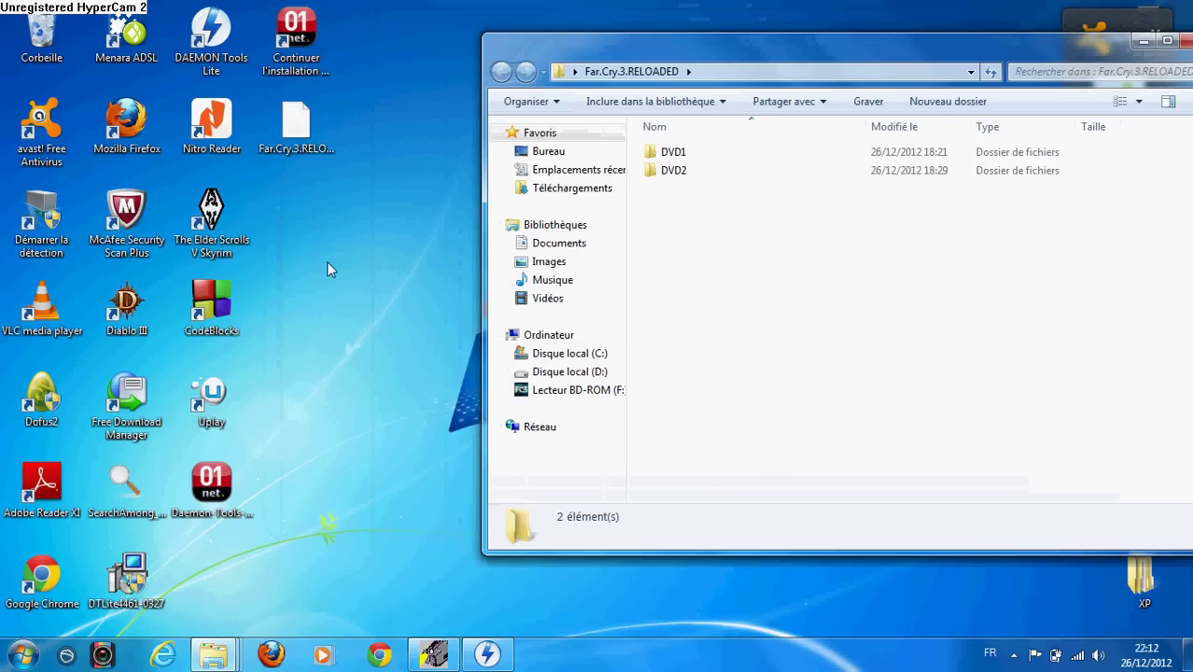
- Bring DAEMON Tools Lite back beside the folder and add the rld-fc3b image from DVD2 to its image catalogue
left_click(487, 653)
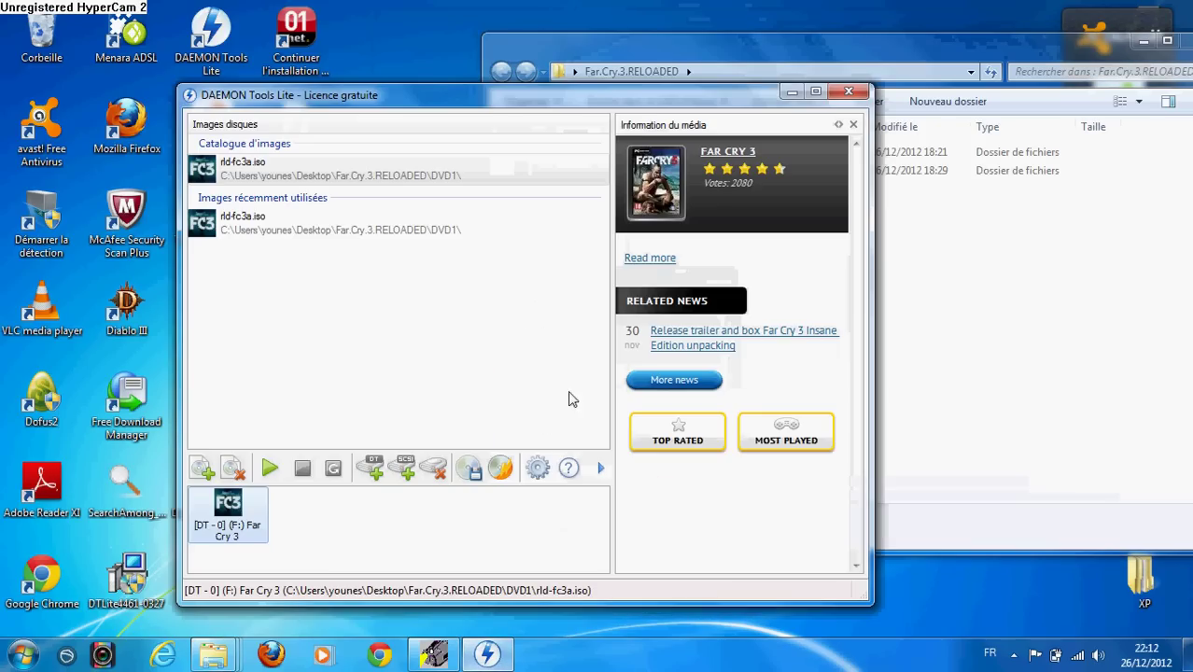
left_click_drag(712, 99, 362, 94)
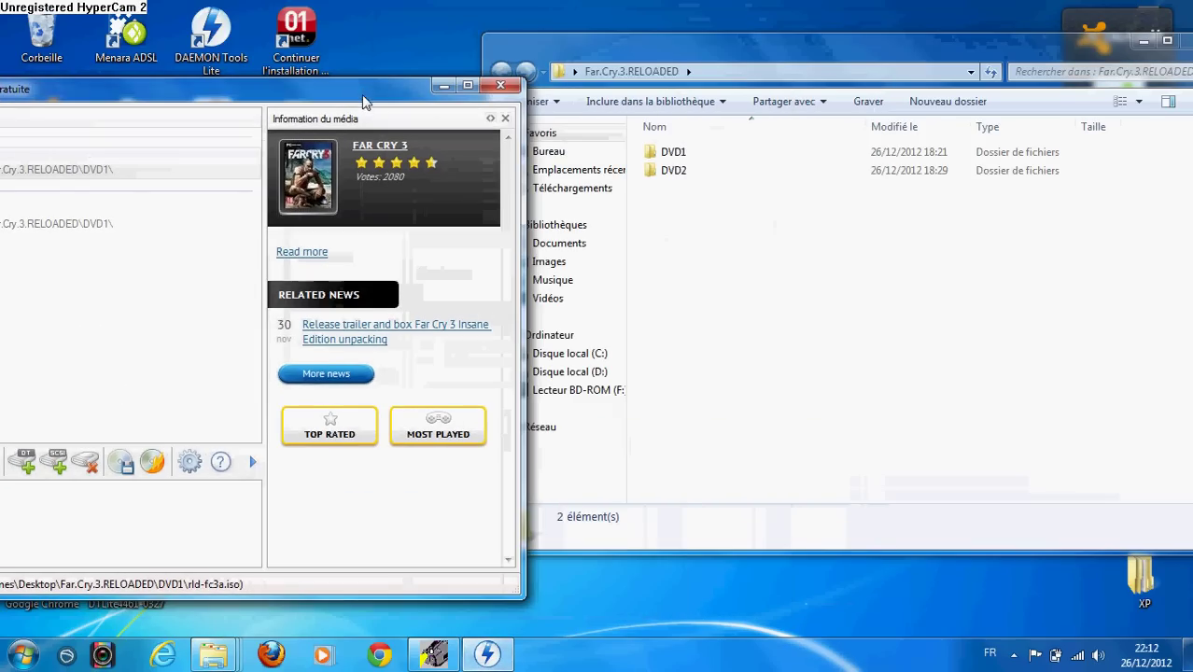
double_click(672, 169)
left_click_drag(767, 78, 982, 114)
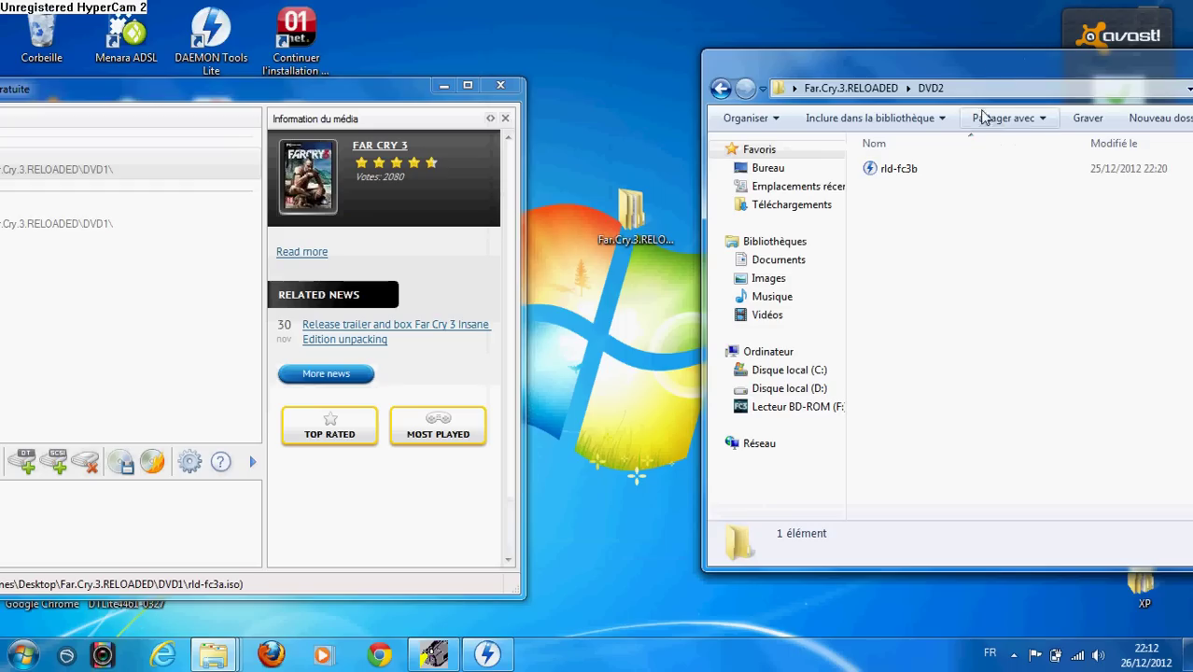
left_click(926, 169)
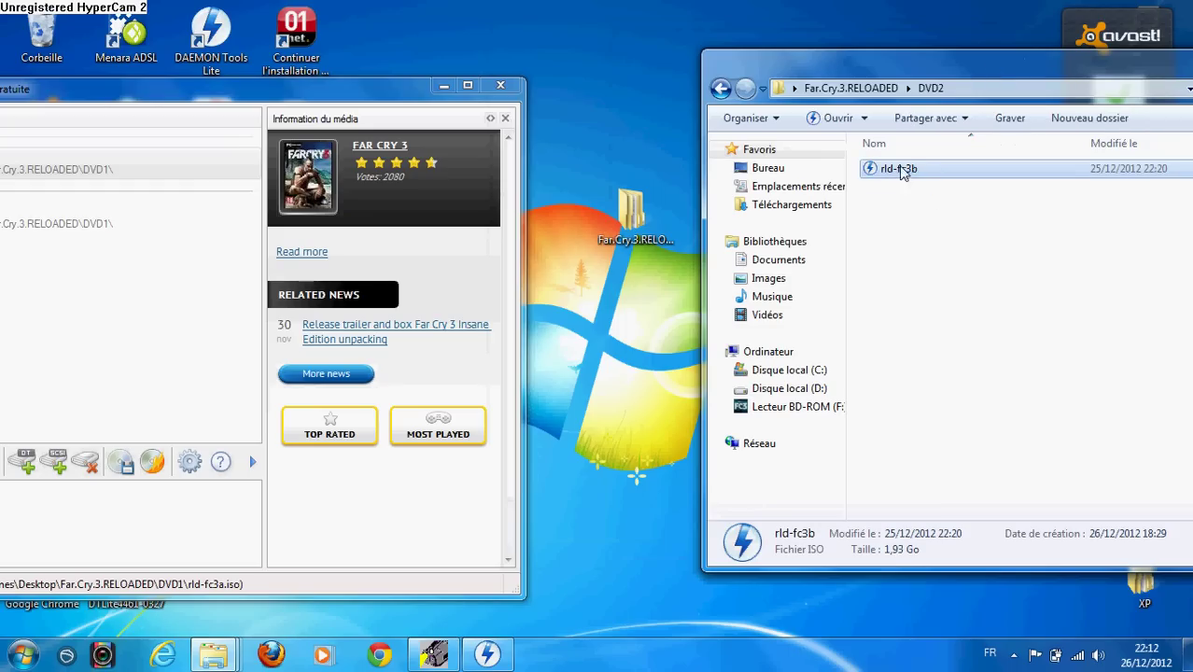
left_click_drag(905, 165, 131, 319)
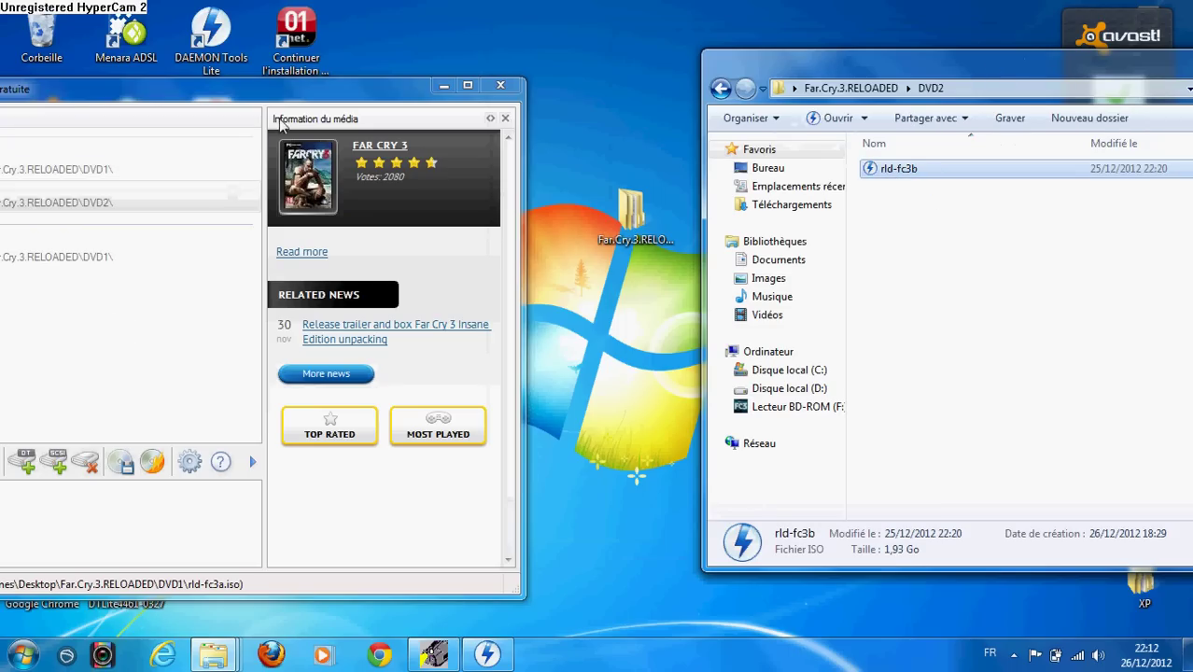
- Mount the rld-fc3b image in virtual drive F:, close the AutoPlay prompt and minimize DAEMON Tools Lite
left_click_drag(330, 88, 636, 87)
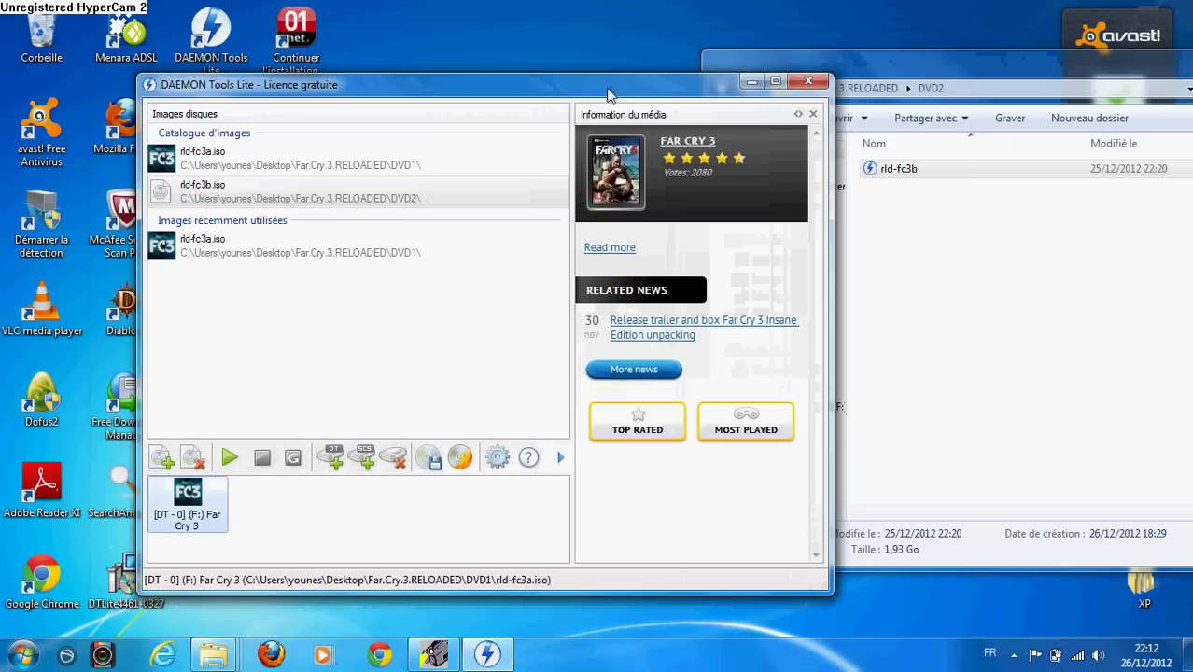
double_click(345, 202)
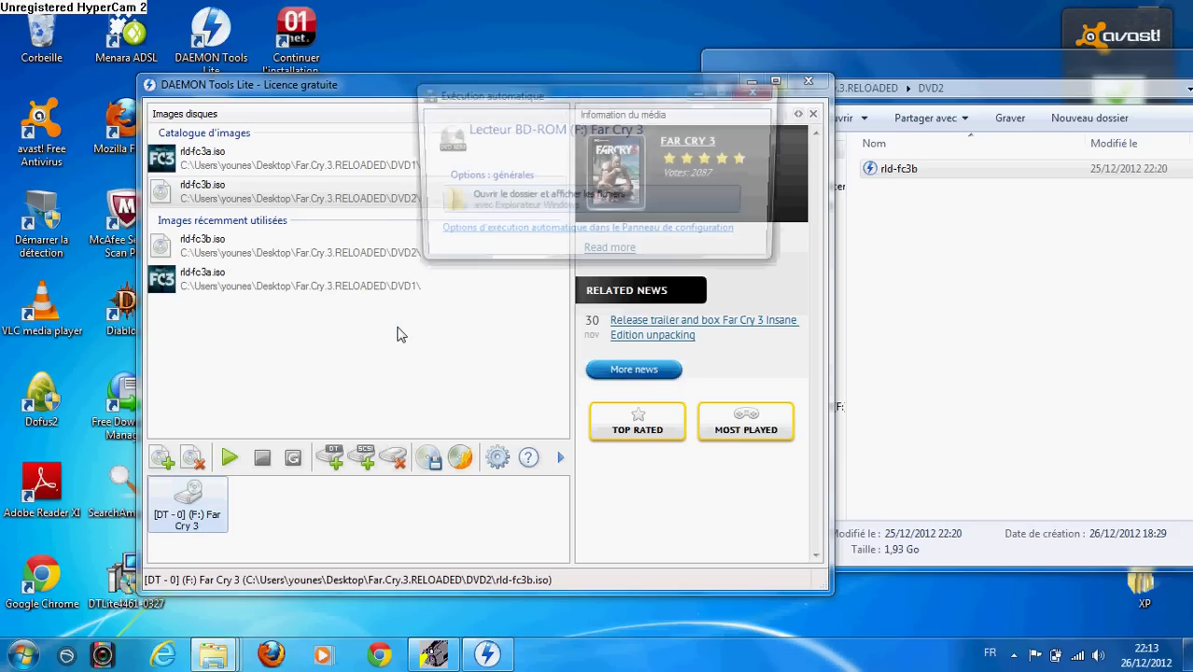
left_click(759, 95)
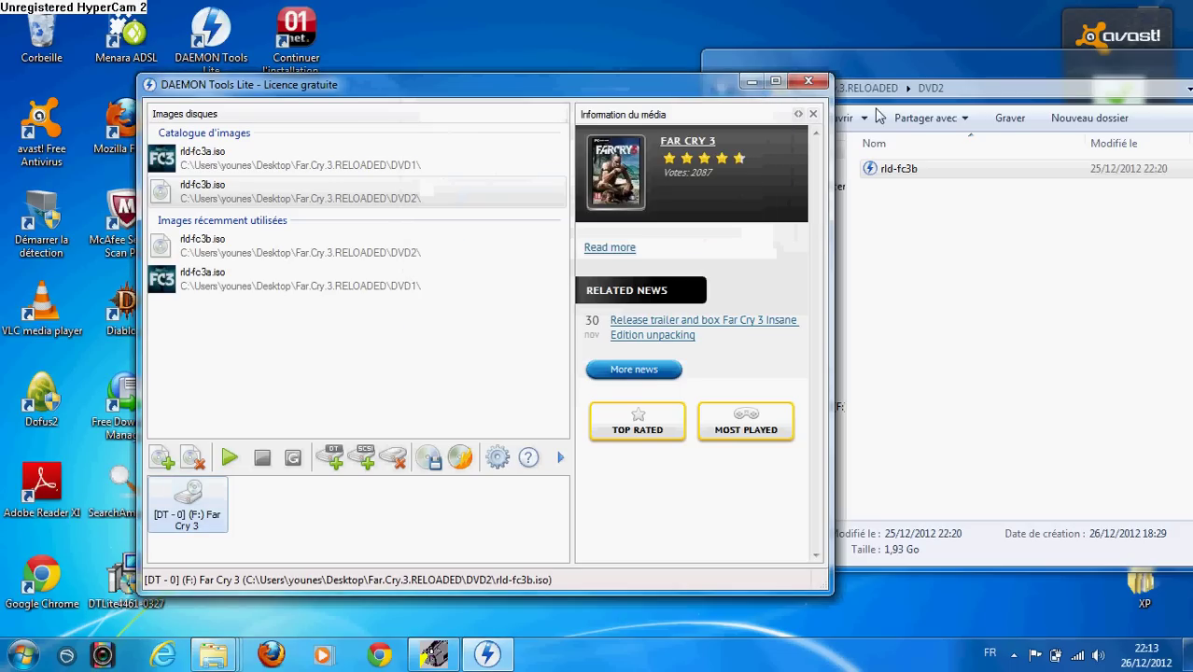
left_click(752, 82)
- Minimize the DVD2 folder window, then close the open DVD2, Computer and DVD1 folder windows
left_click_drag(1153, 56, 735, 49)
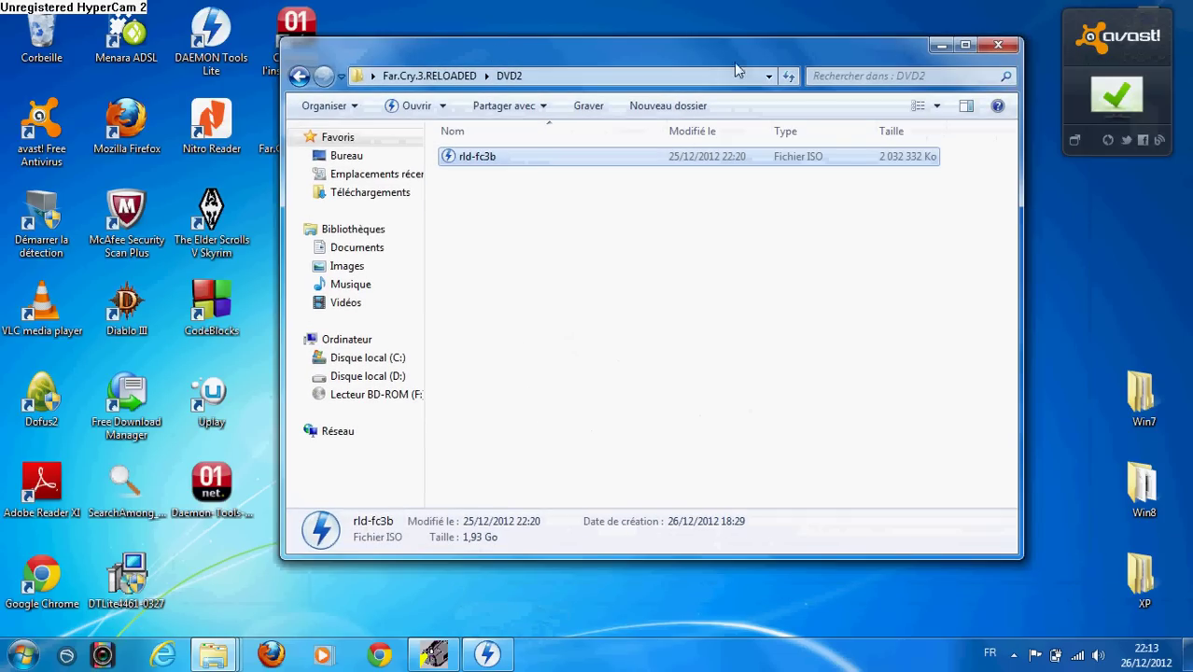
left_click(934, 46)
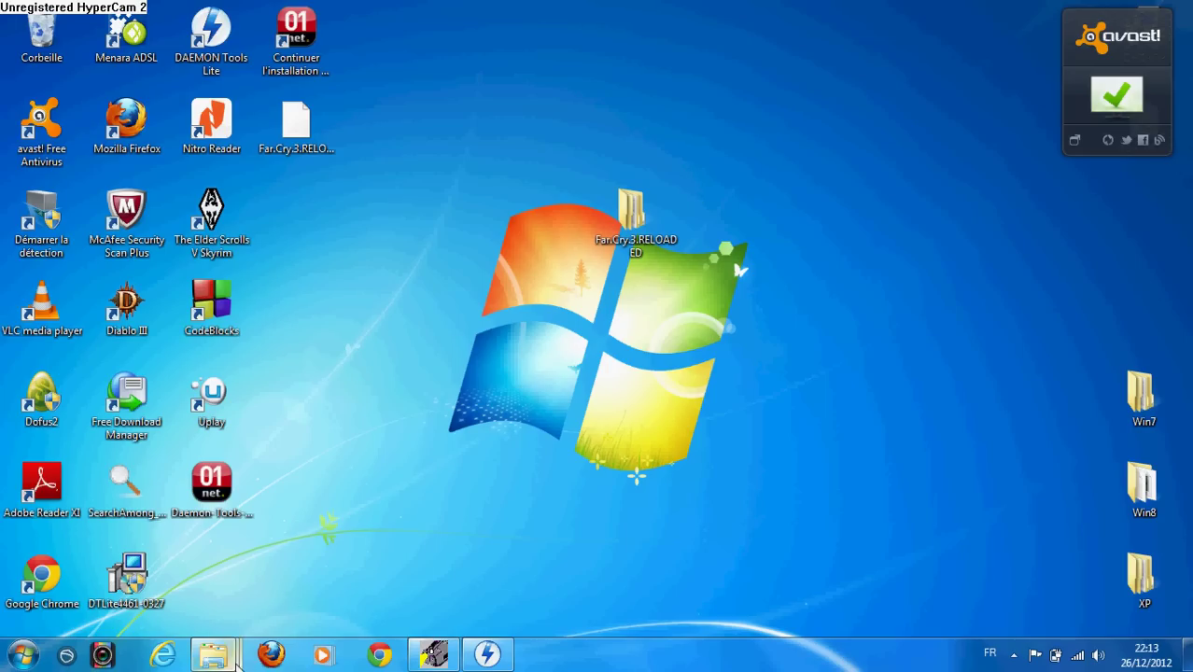
mouse_move(237, 661)
left_click(572, 508)
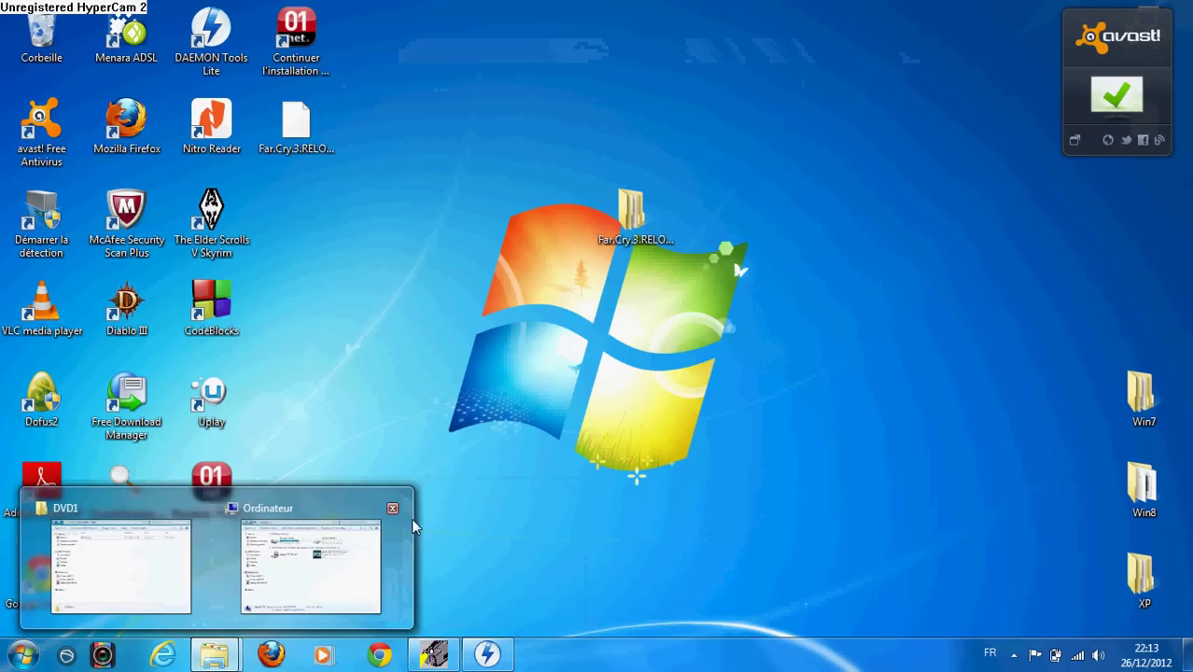
left_click(392, 508)
left_click(295, 509)
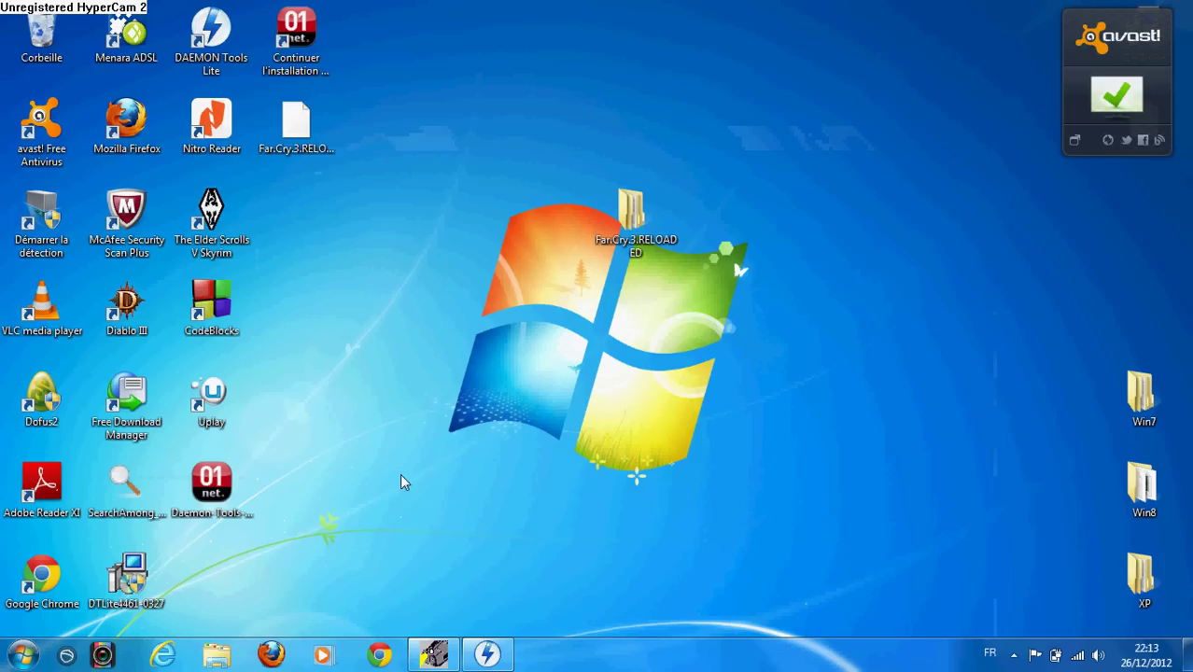
- Open the Far Cry 3 disc in drive F: from the Computer window and enter its Crack folder
left_click(22, 654)
left_click(317, 427)
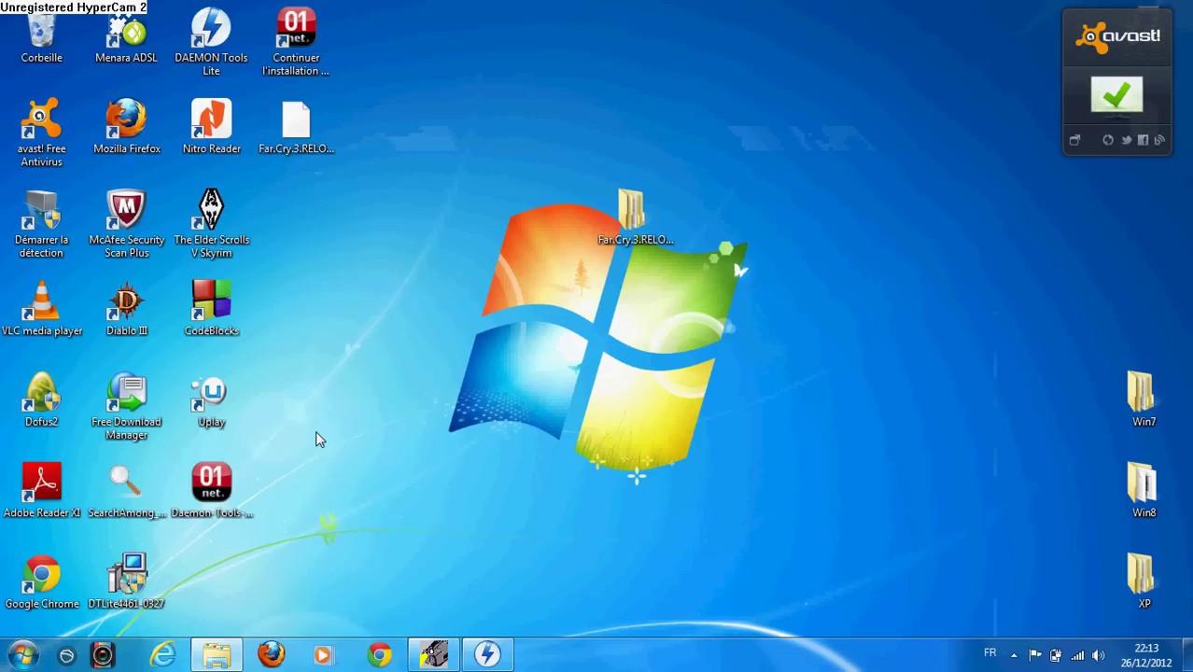
right_click(715, 321)
left_click(738, 336)
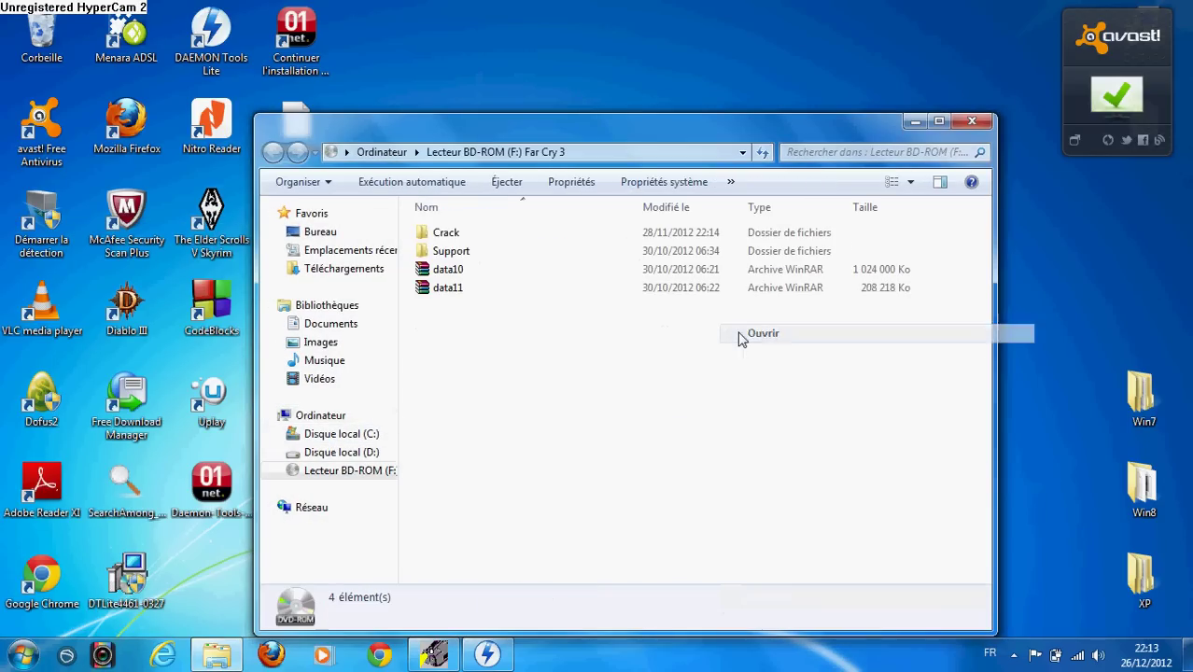
double_click(472, 235)
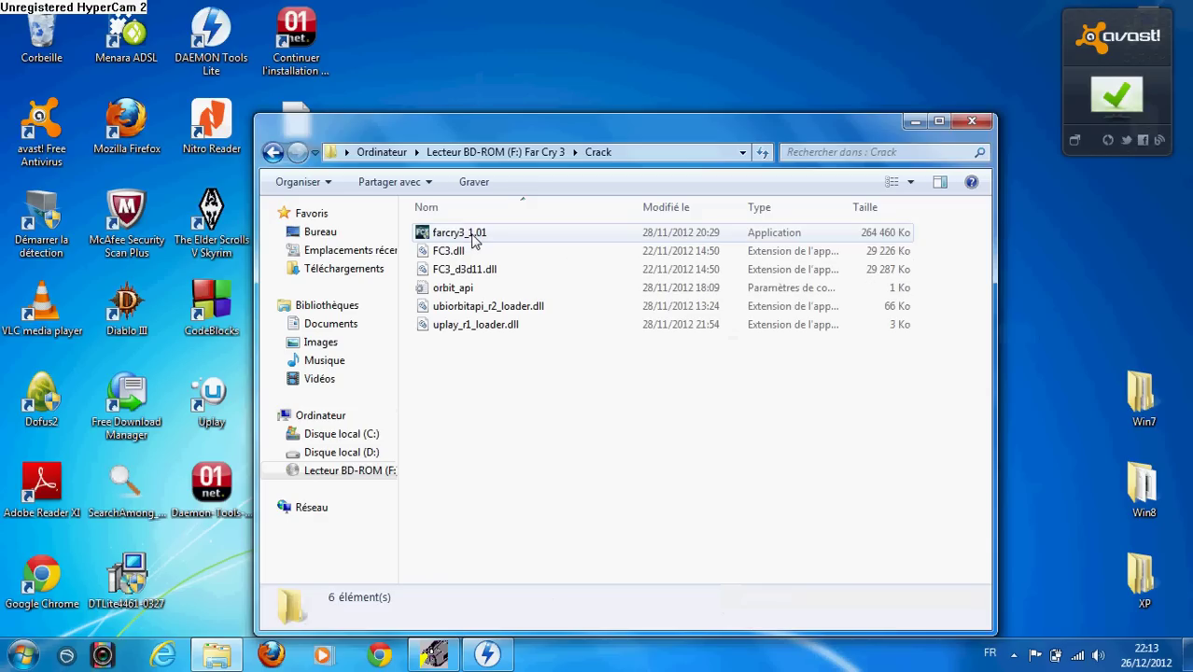
- Copy all the files in the Crack folder, from farcry3_1.01 to uplay_r1_loader.dll, and close the folder window
left_click_drag(462, 372, 454, 239)
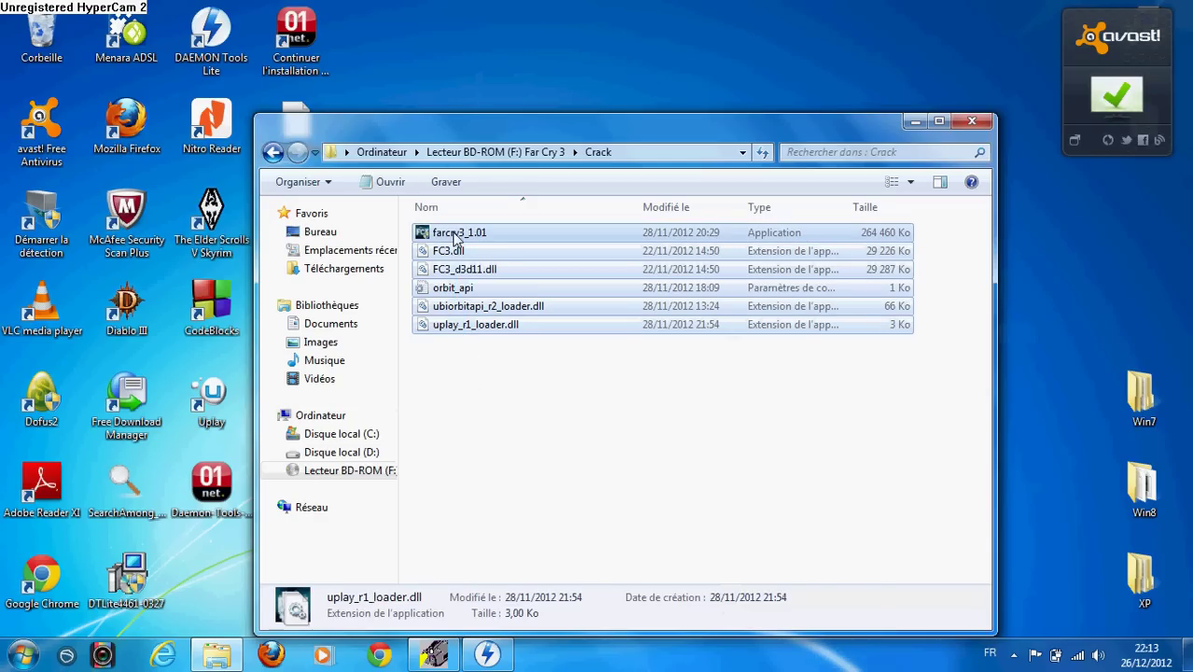
right_click(456, 237)
left_click(504, 370)
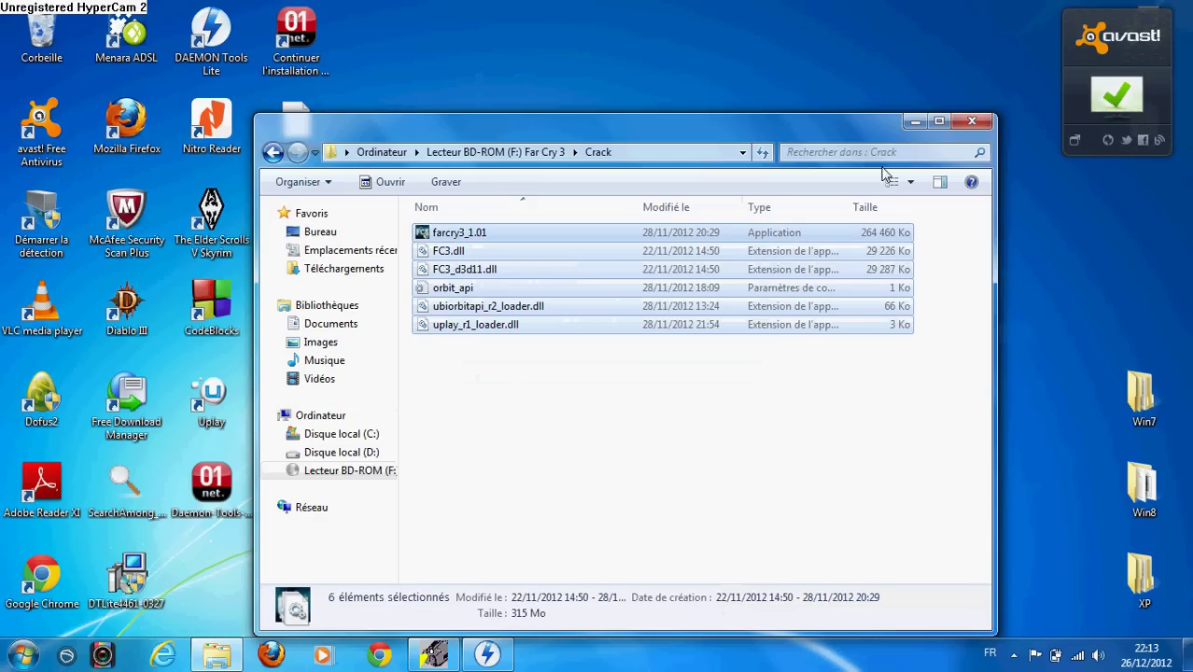
left_click(972, 121)
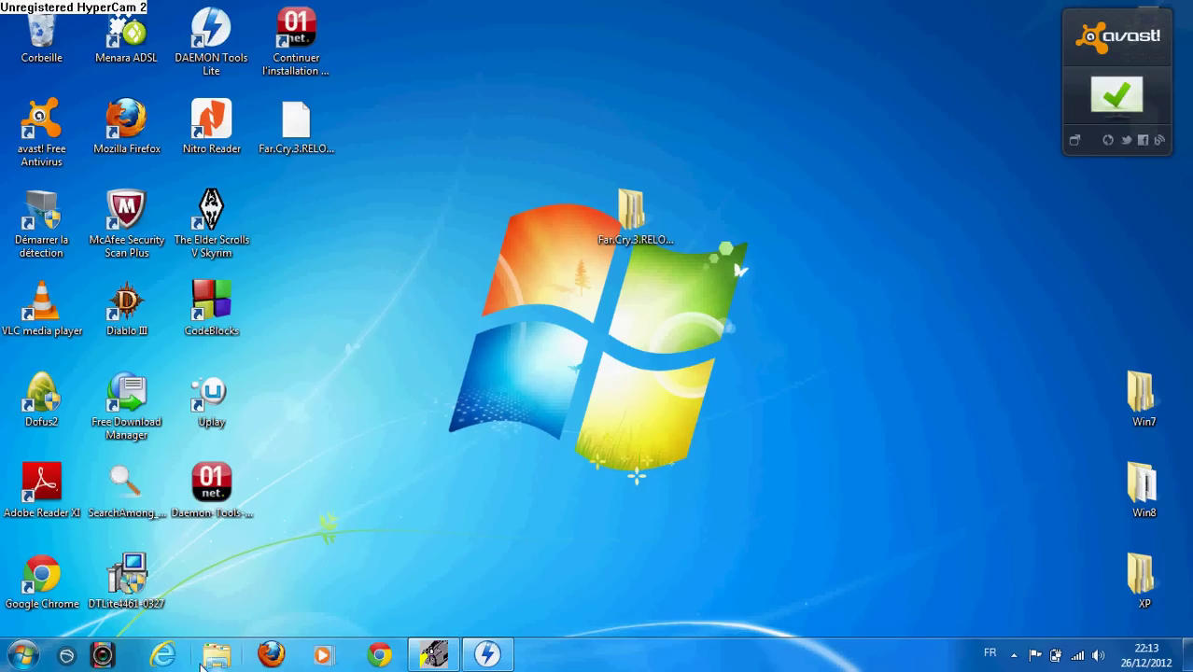
- Open the game's folder C:\Program Files (x86)\Ubisoft\FarCry 3\bin in a new Explorer window
left_click(222, 654)
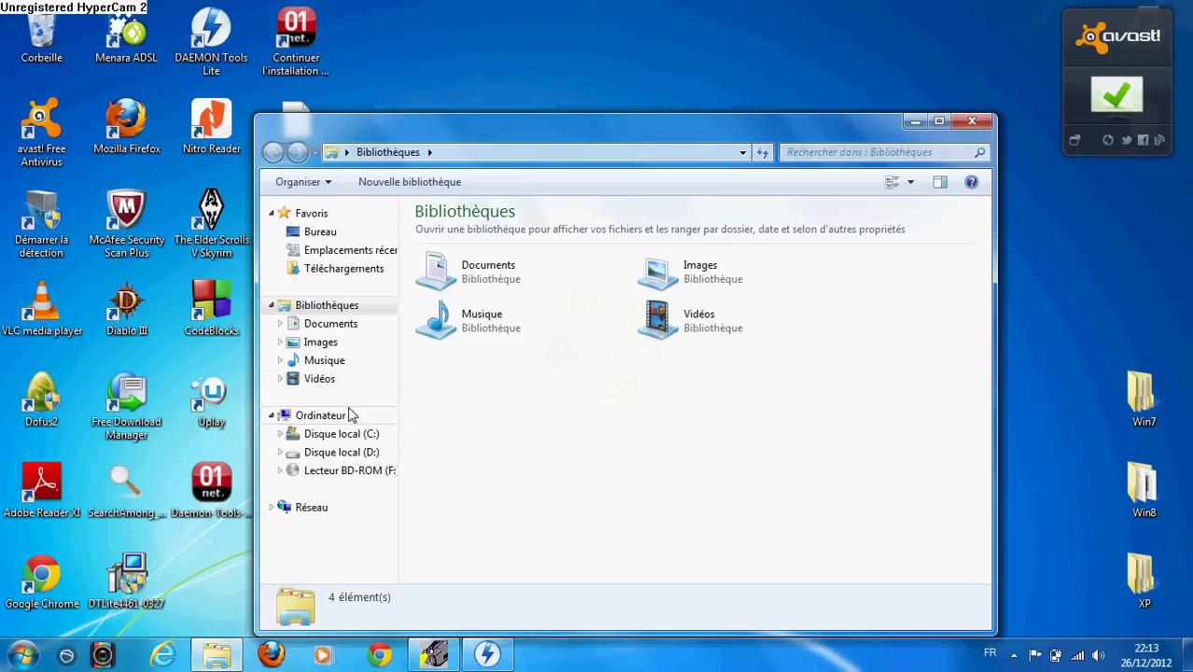
left_click(338, 434)
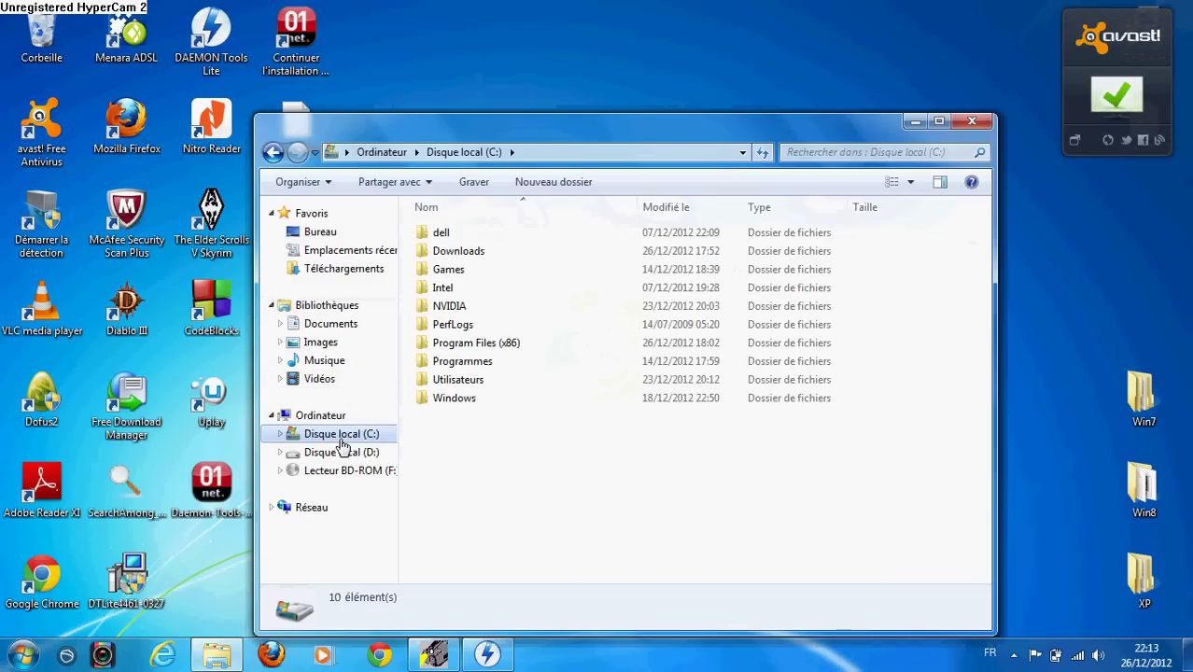
double_click(480, 345)
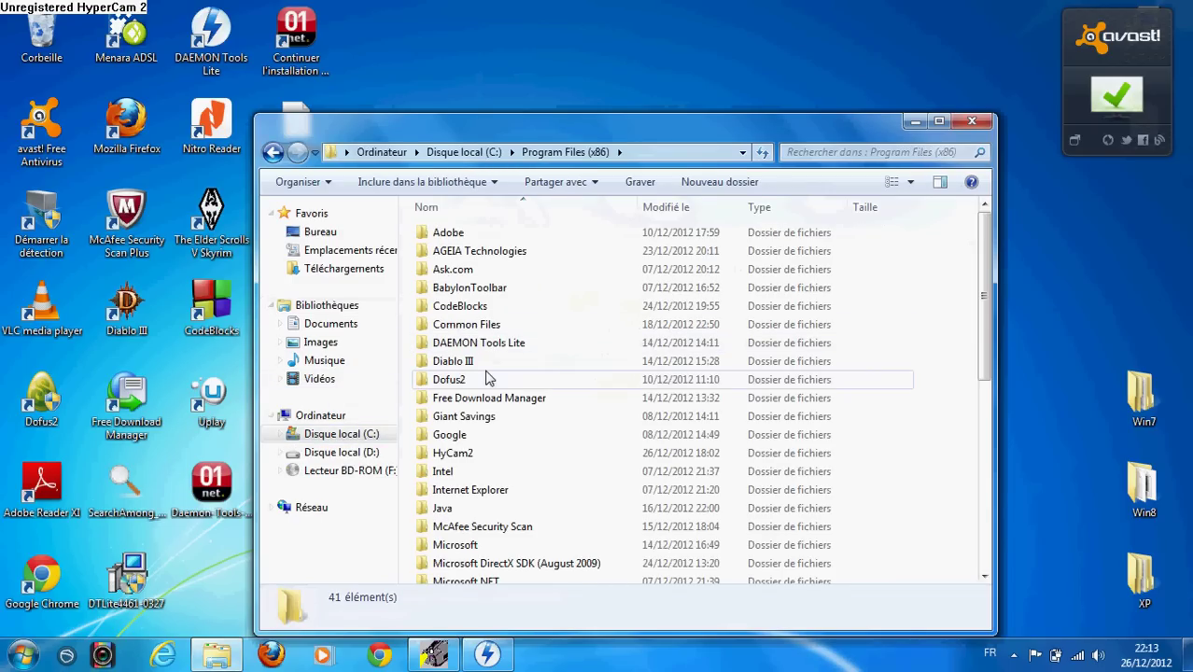
scroll(485, 377, "down", 7)
left_click(495, 426)
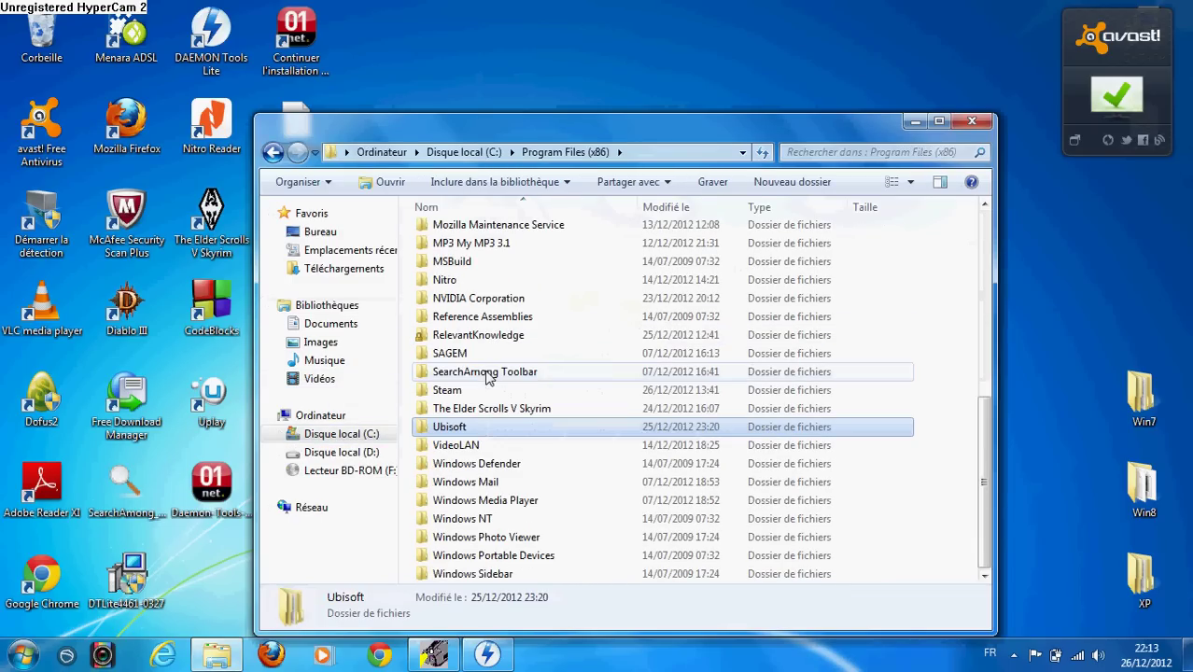
double_click(497, 430)
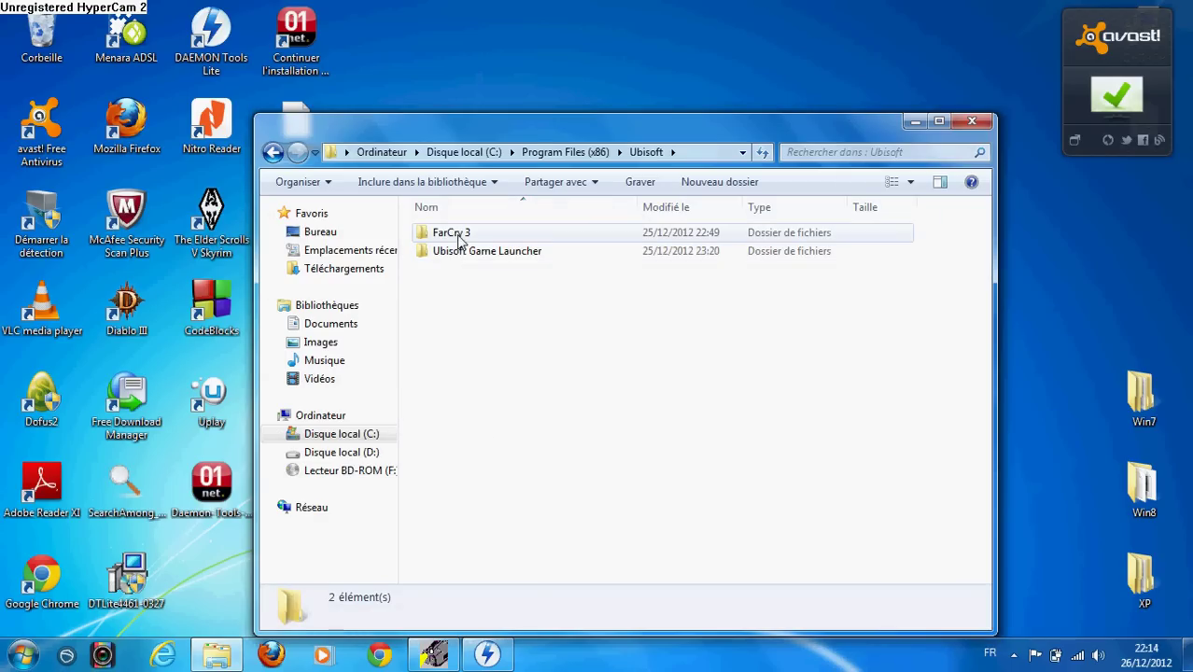
double_click(460, 238)
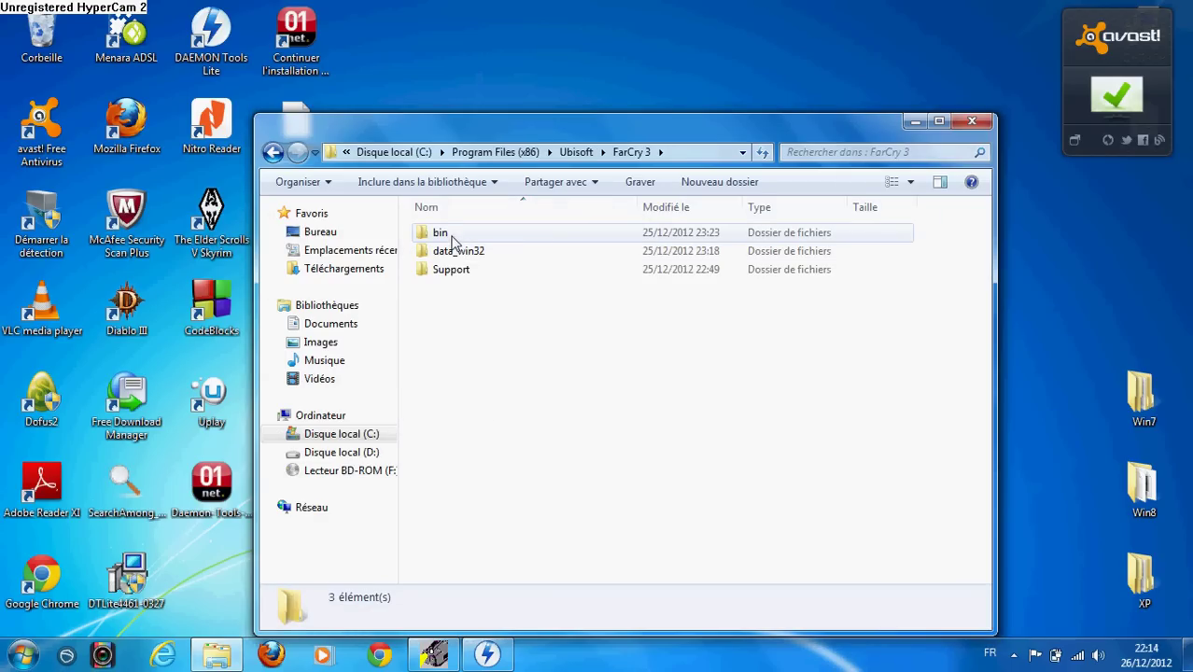
double_click(455, 234)
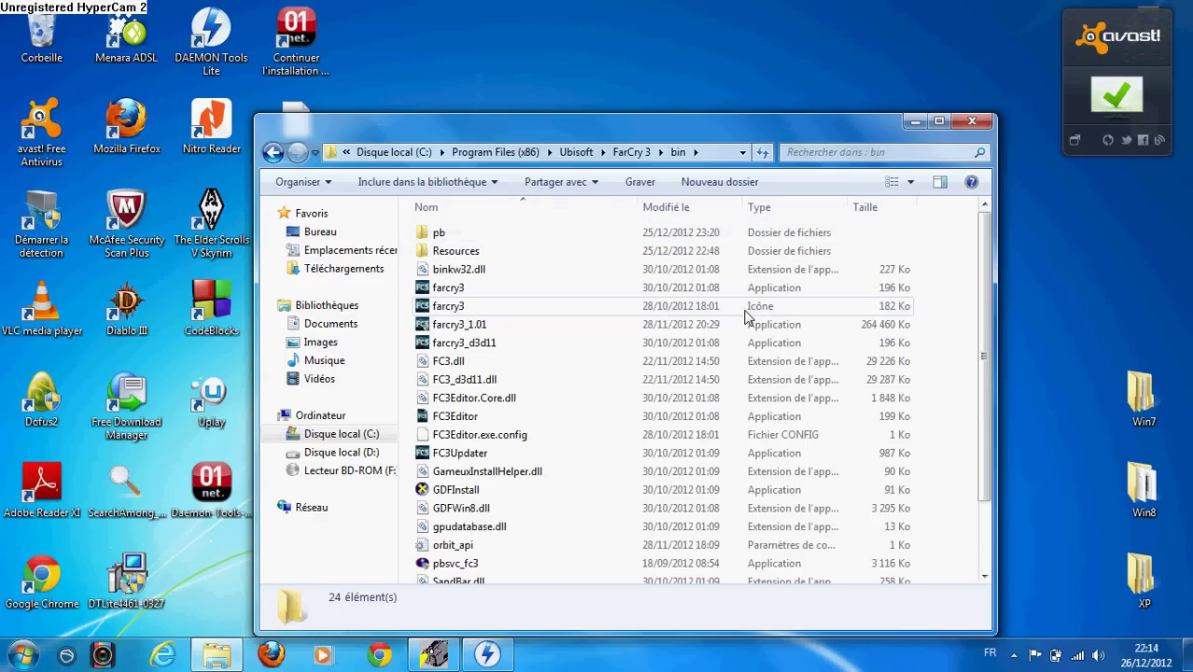
- Try to paste the copied Crack files into the bin folder and cancel the file replacement
right_click(941, 284)
left_click(971, 406)
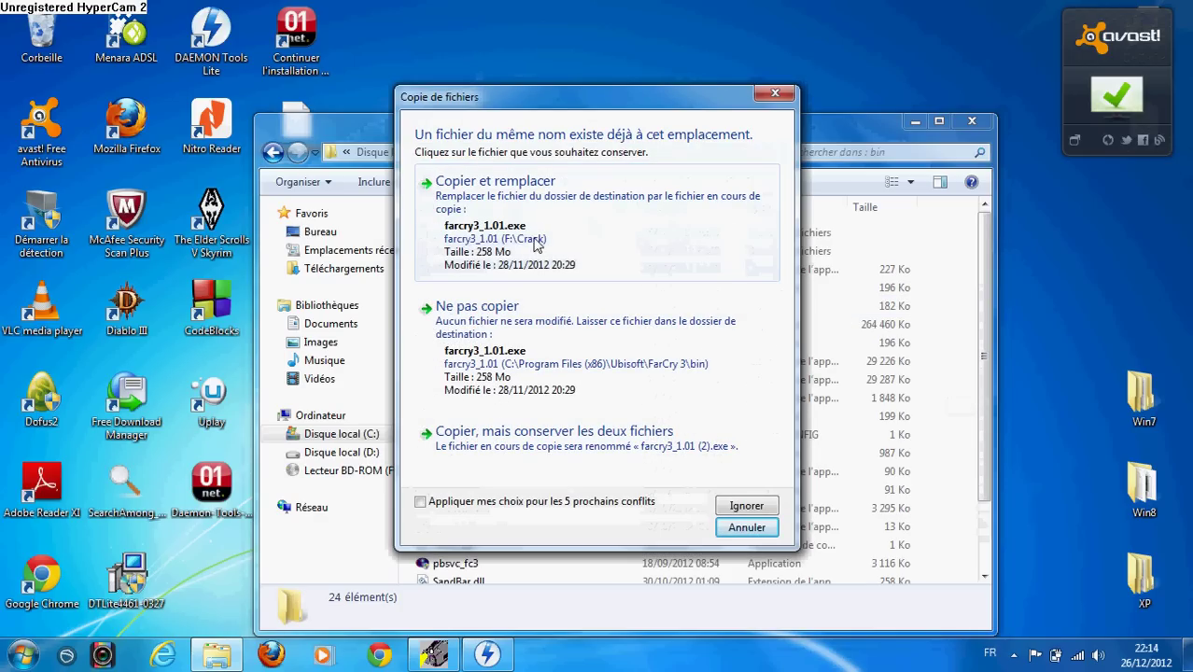
left_click(776, 97)
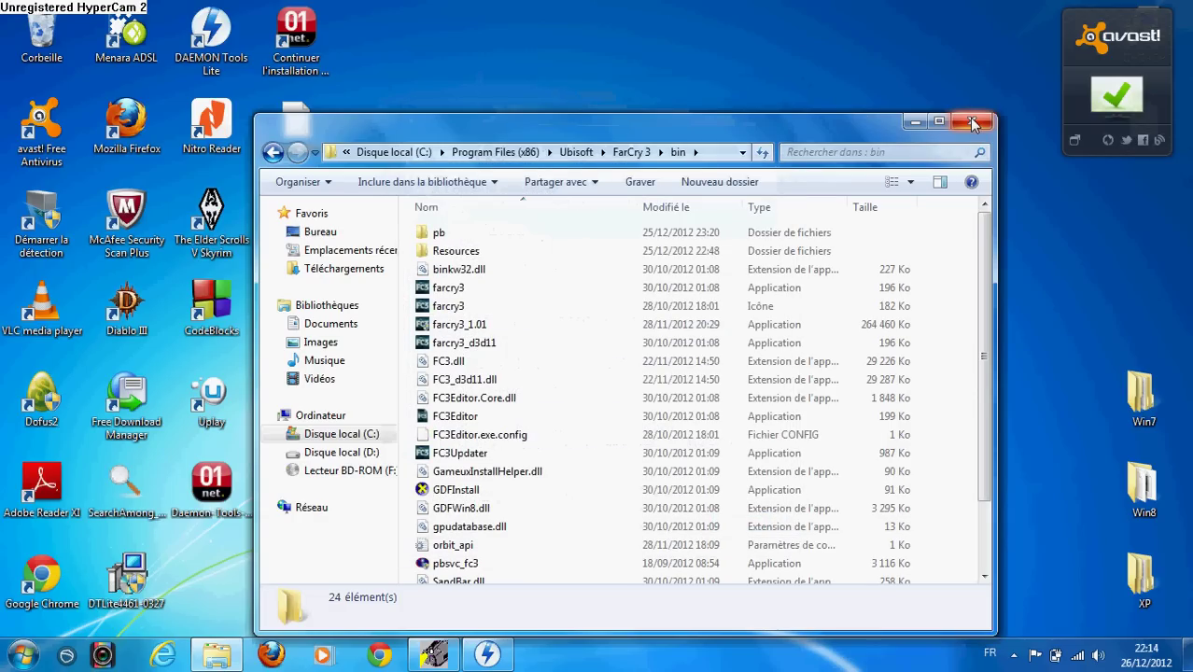
- Run the FC3Updater application from the bin folder and minimize the folder window
left_click_drag(887, 134, 840, 71)
left_click_drag(937, 191, 941, 266)
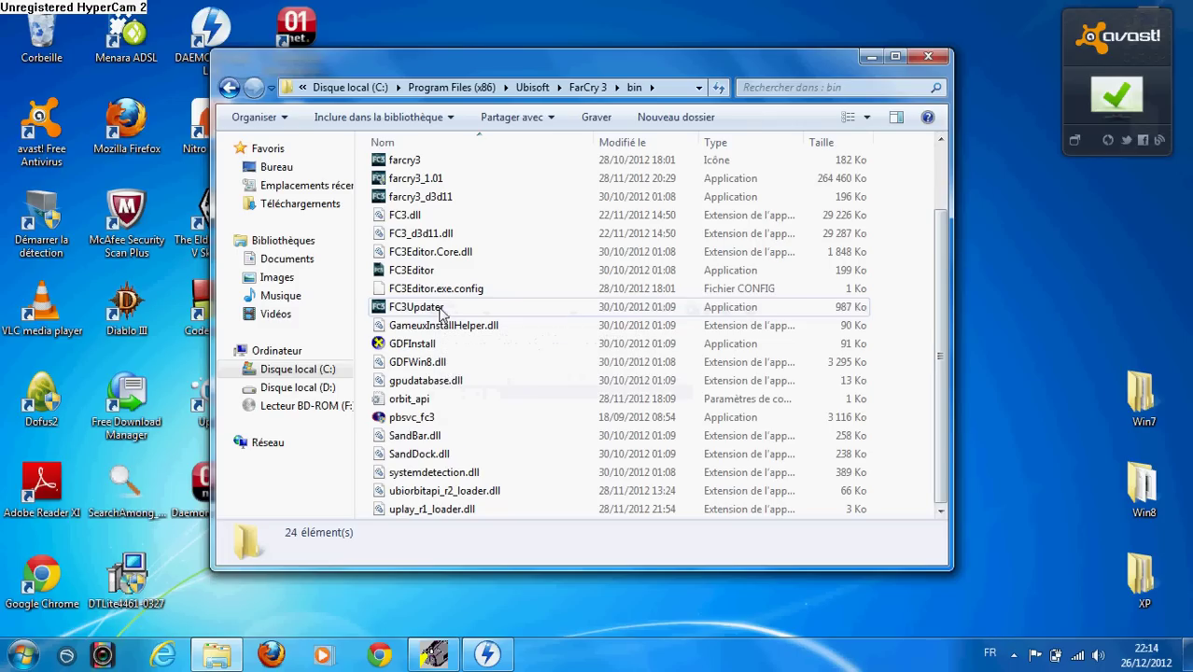
mouse_move(443, 313)
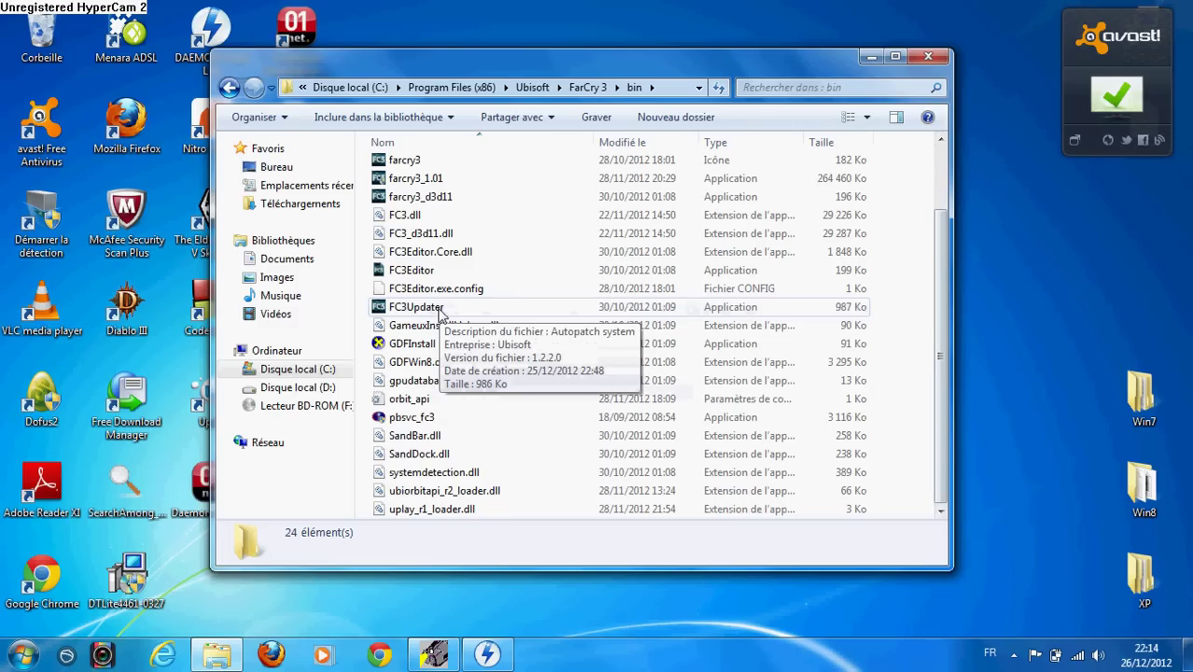
left_click_drag(739, 72, 727, 127)
mouse_move(563, 276)
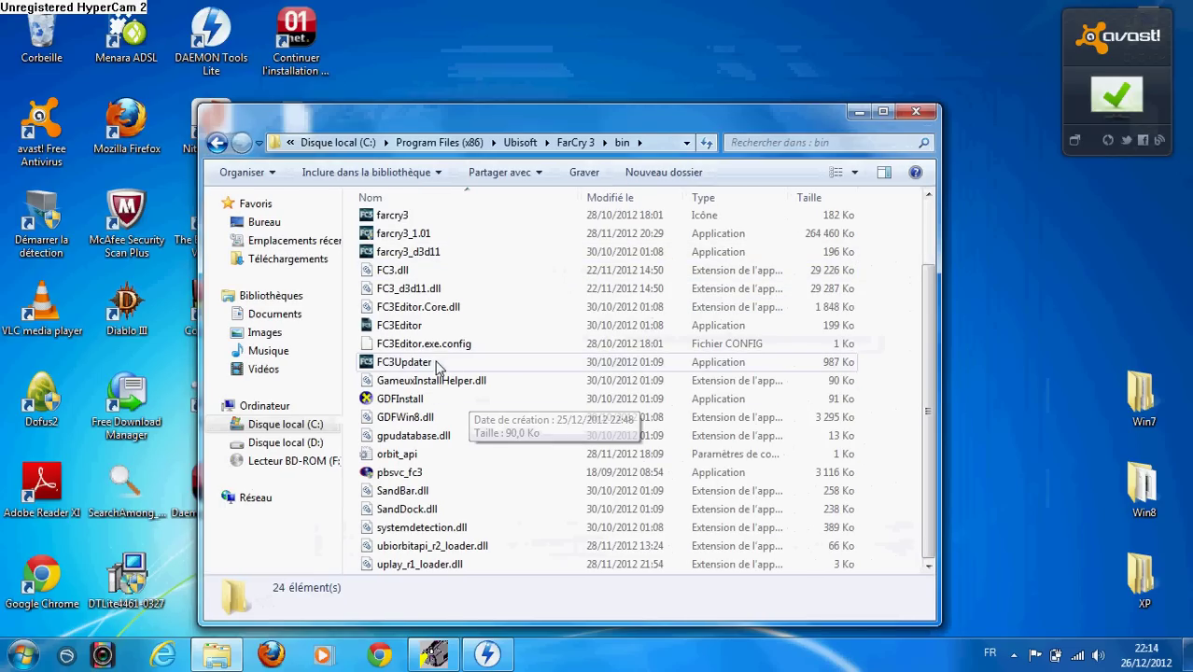
left_click(403, 366)
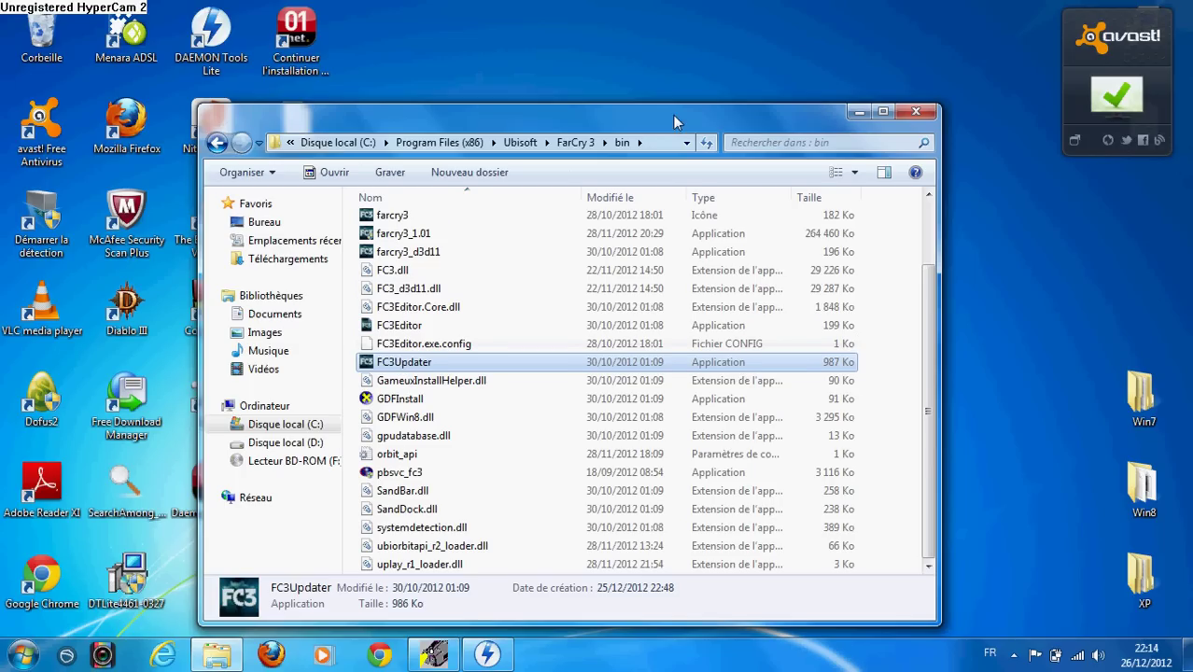
left_click_drag(673, 115, 641, 83)
left_click(828, 80)
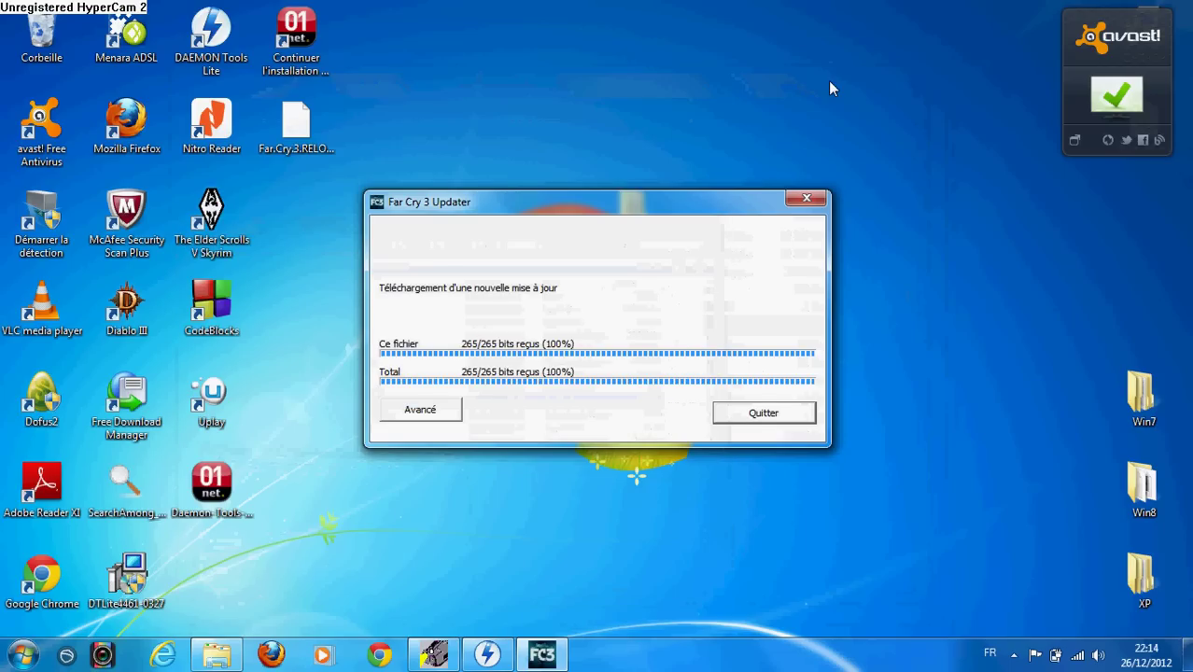
left_click_drag(712, 211, 615, 127)
left_click_drag(605, 161, 665, 172)
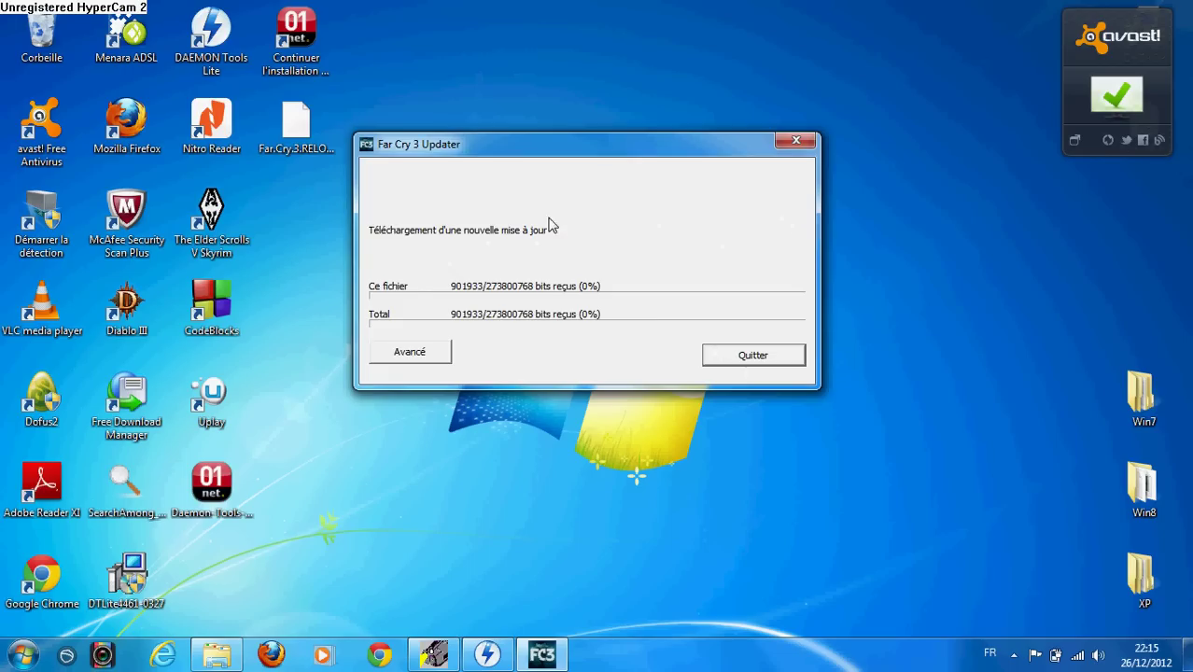
left_click_drag(628, 155, 627, 184)
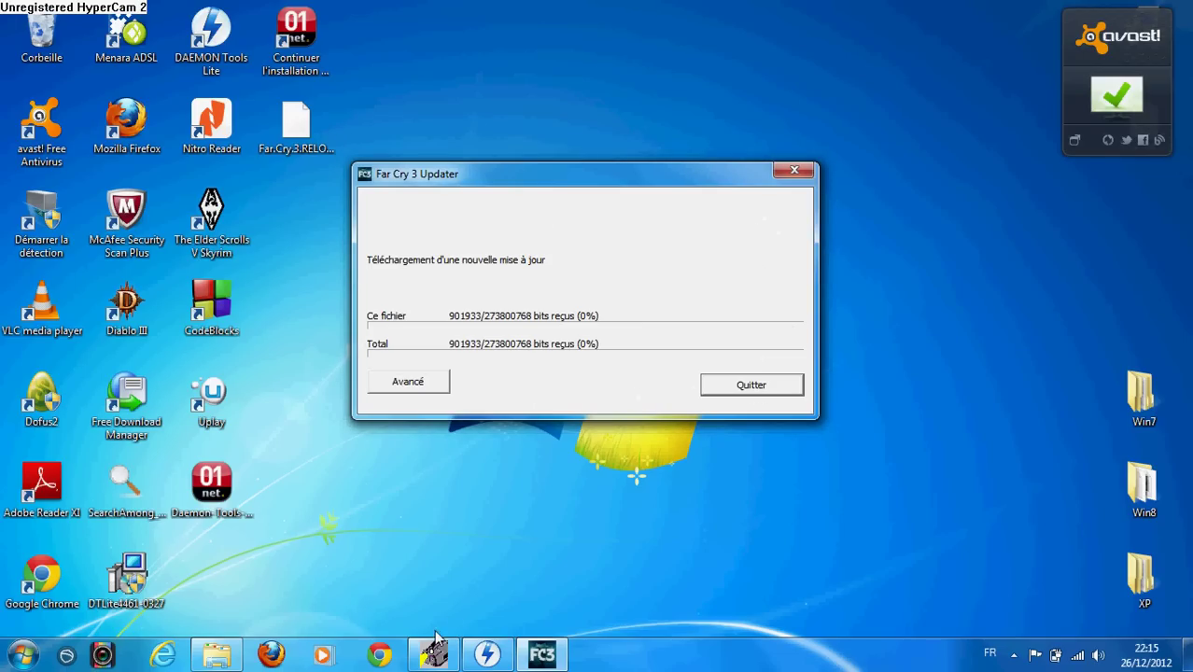
mouse_move(434, 644)
left_click(429, 560)
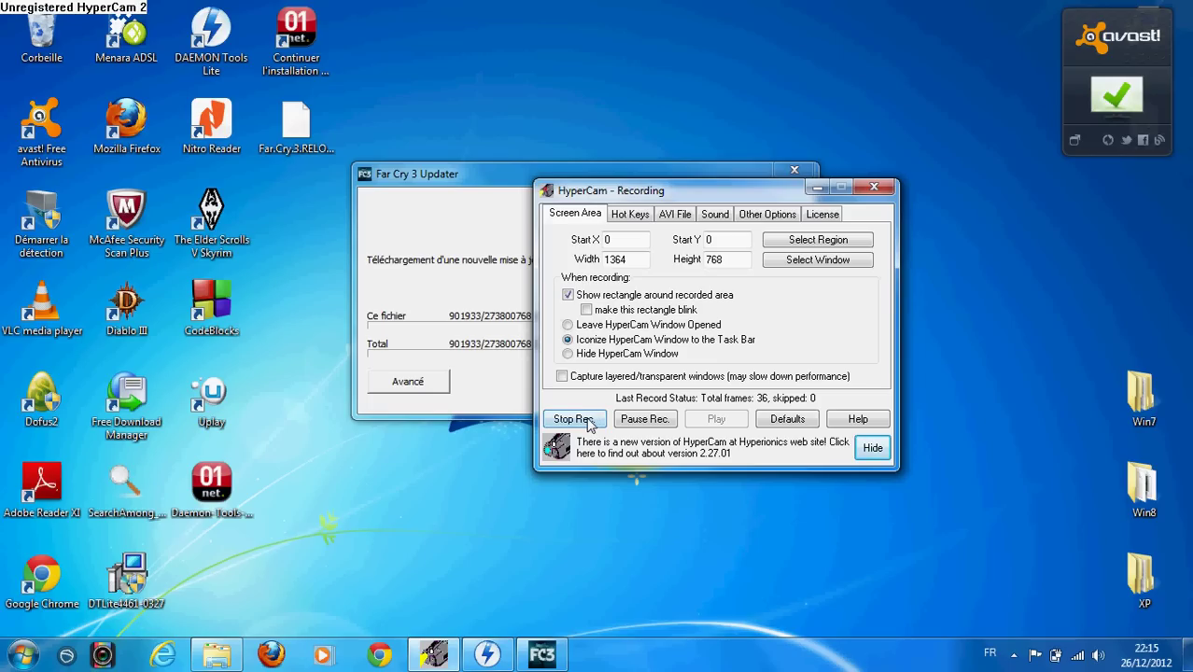
left_click_drag(702, 194, 812, 249)
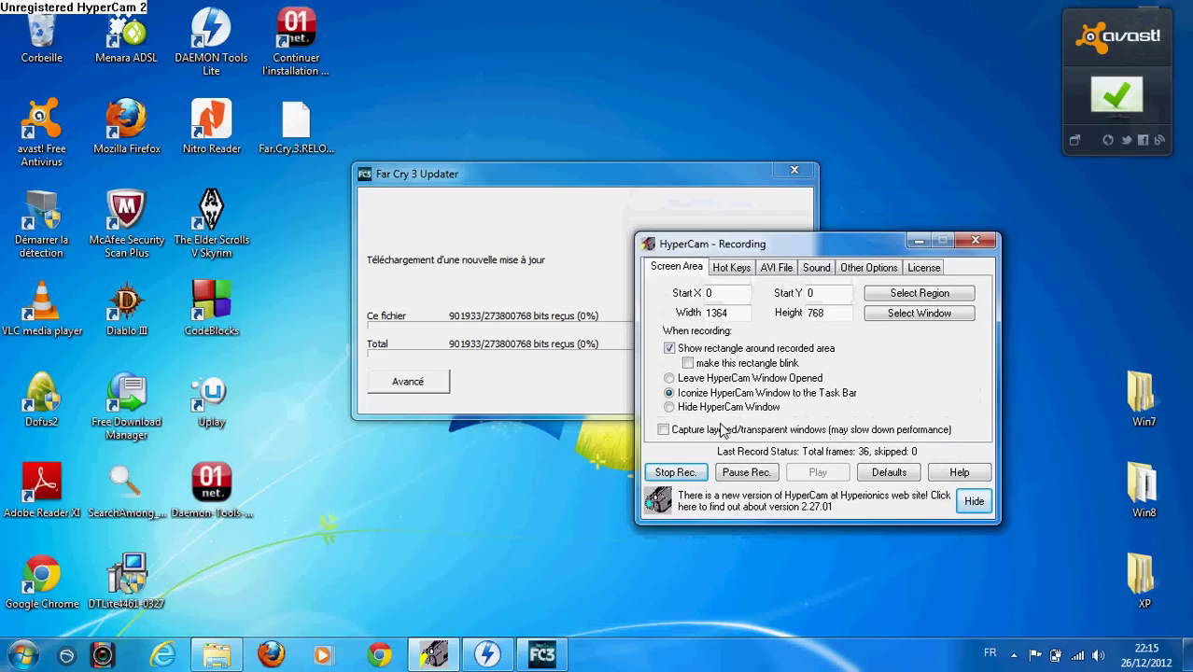